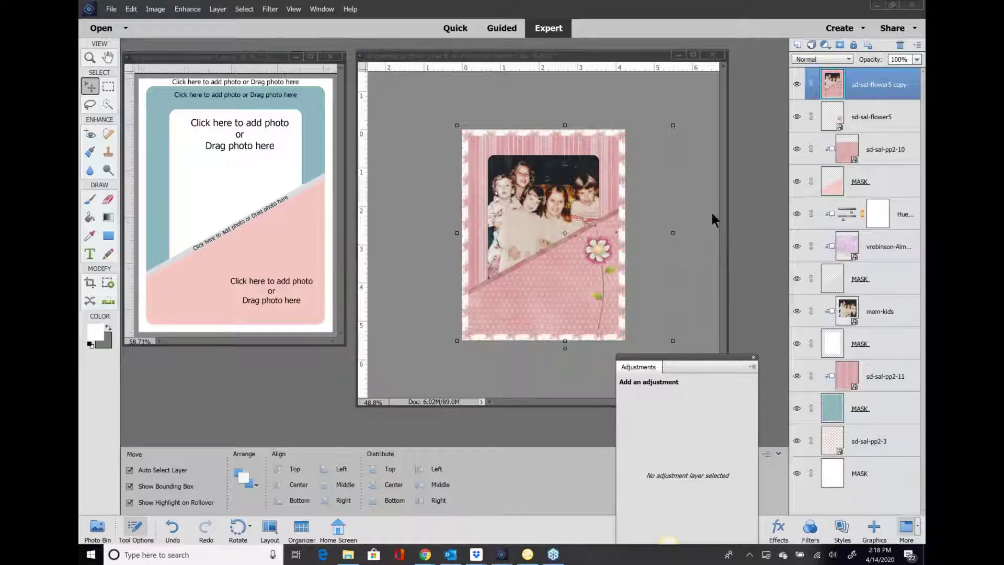
Close both open greeting card documents without saving the changes
left_click(713, 55)
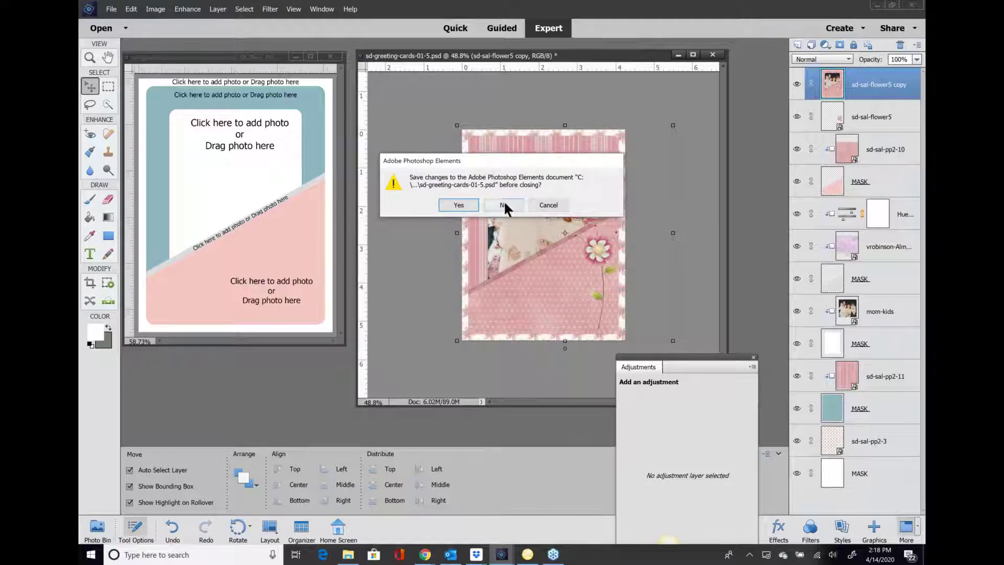
left_click(495, 204)
left_click(330, 55)
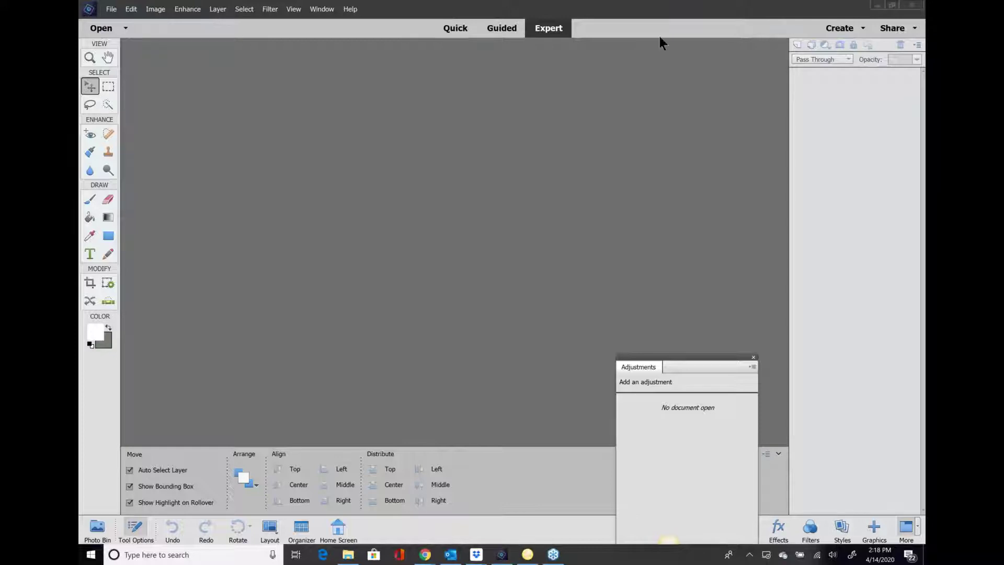
Open sd-greeting-cards-droplet-01-1 from the sd-greeting-cards-droplets-01 folder inside sd-greeting-cards-droplet-01
left_click(112, 9)
left_click(125, 29)
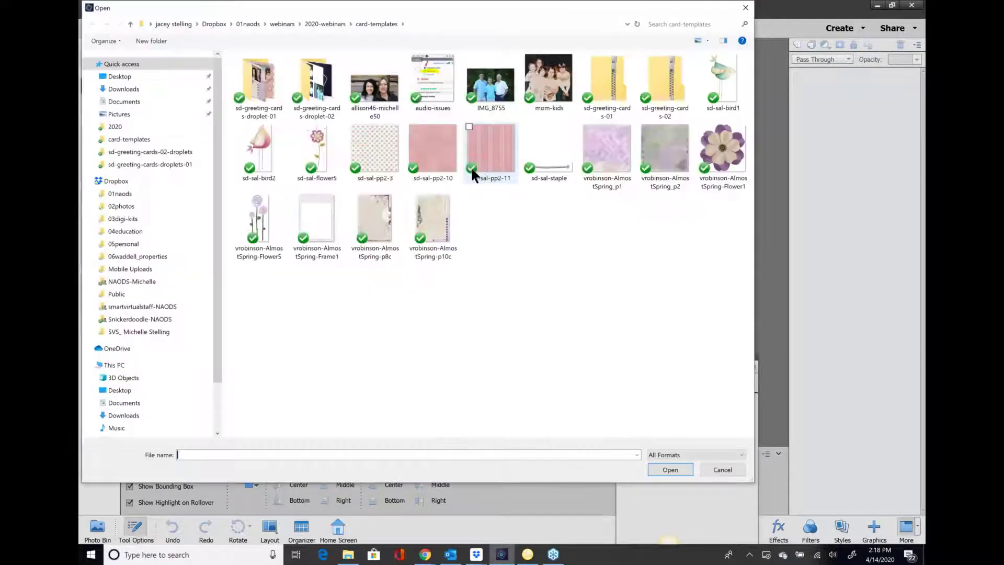
double_click(258, 93)
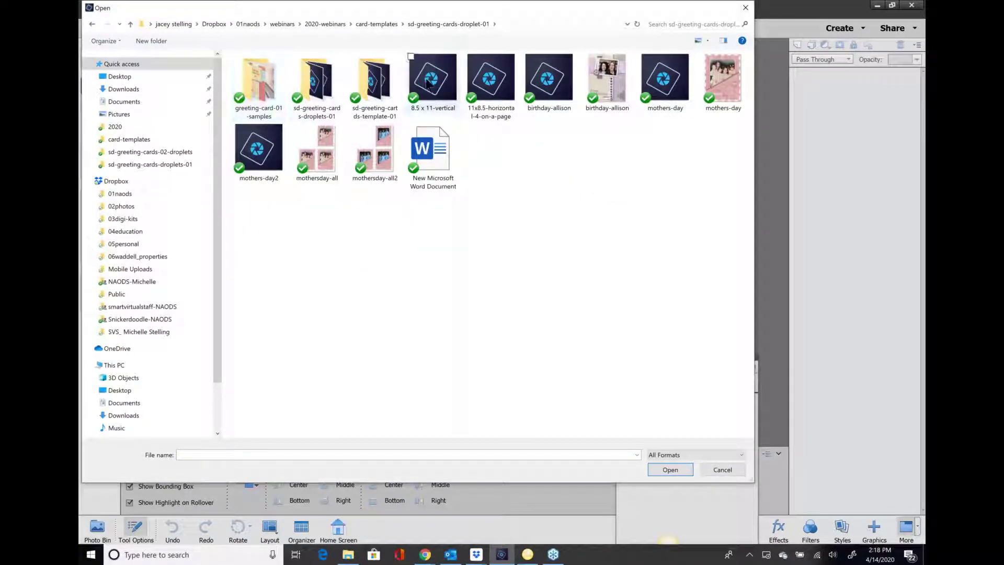
double_click(314, 84)
double_click(301, 74)
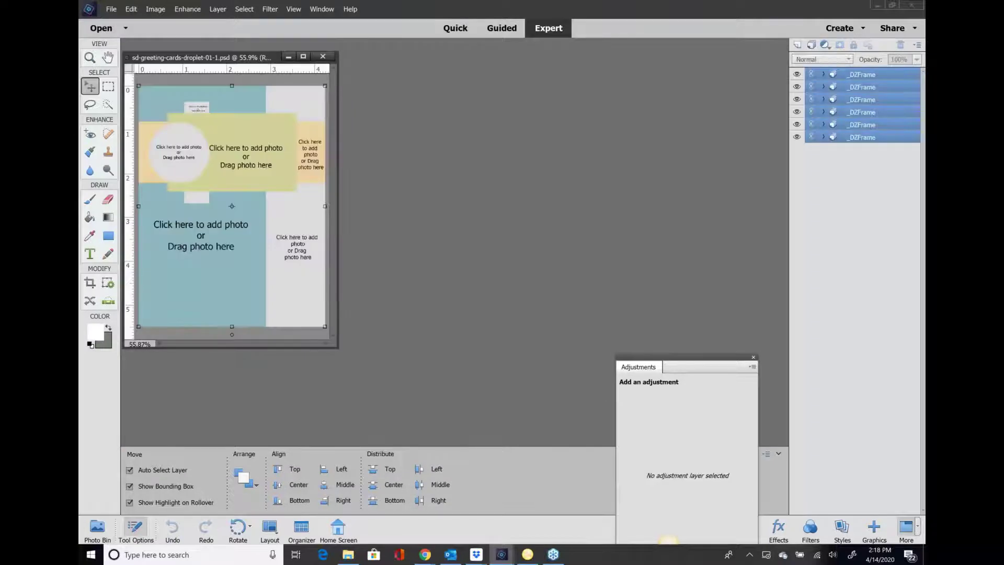
Open sd-greeting-cards-01-1 from the sd-greeting-cartds-template-01 folder inside sd-greeting-cards-droplet-01
left_click(112, 8)
left_click(116, 30)
left_click(448, 23)
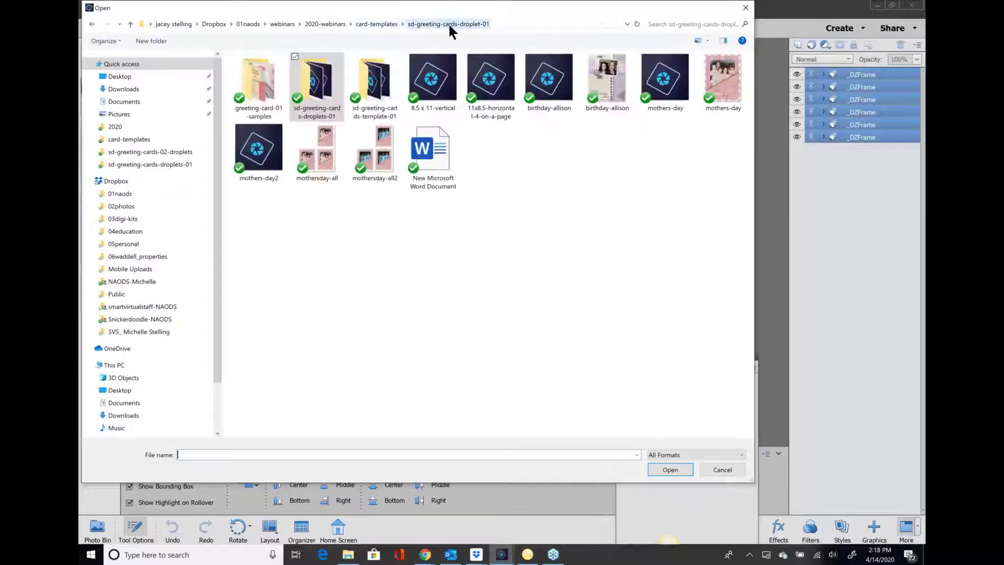
double_click(375, 84)
double_click(318, 72)
Arrange the droplet and plain template windows beside each other, enlarging both windows and their card views for comparison
left_click_drag(257, 58, 481, 61)
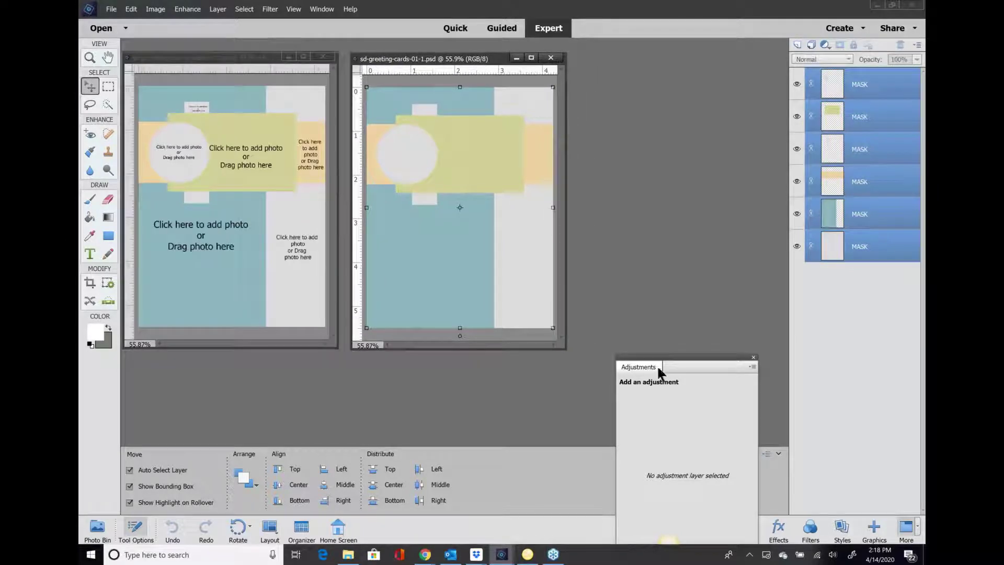
left_click_drag(565, 349, 742, 456)
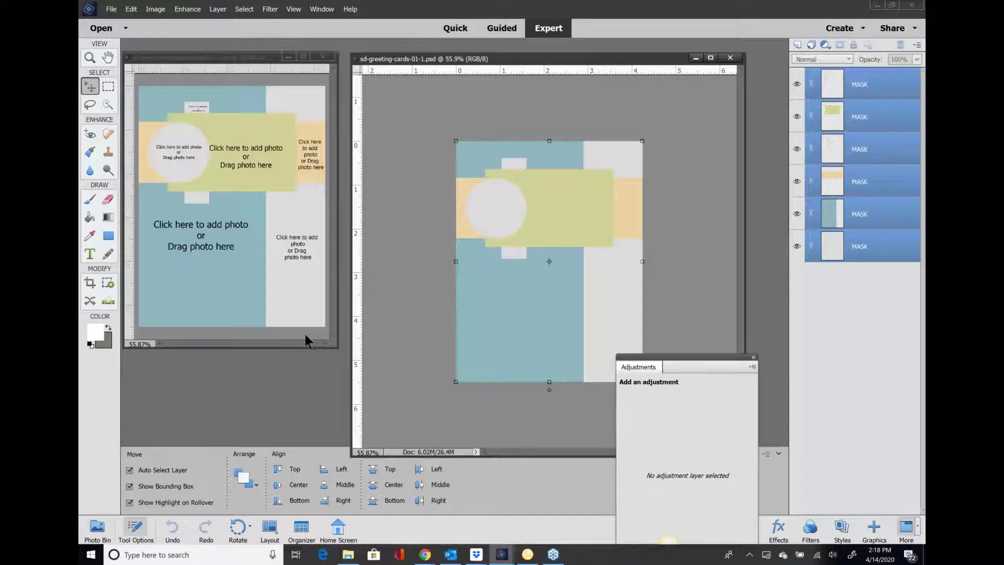
left_click(317, 344)
left_click_drag(338, 348, 463, 473)
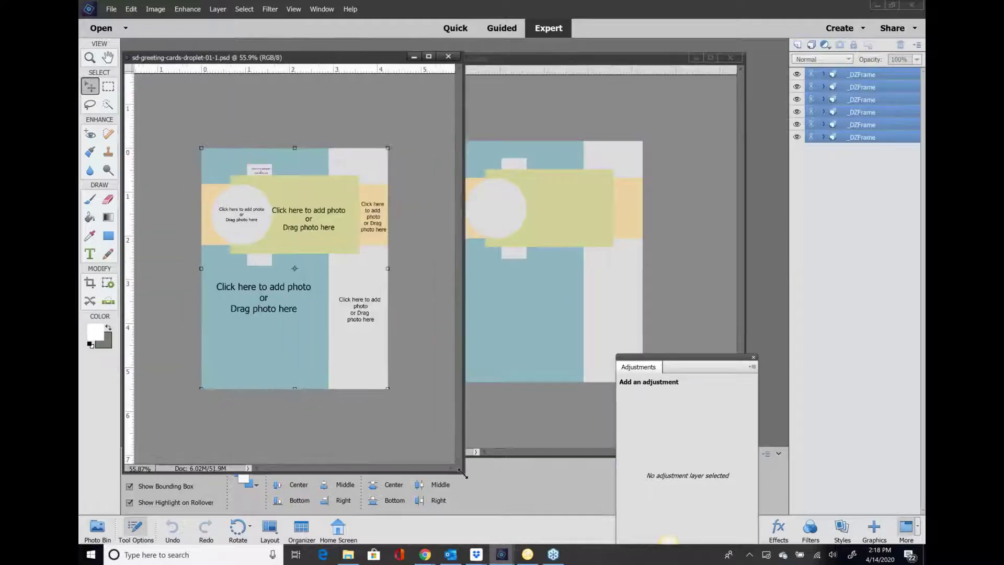
scroll(265, 249, "up", 4)
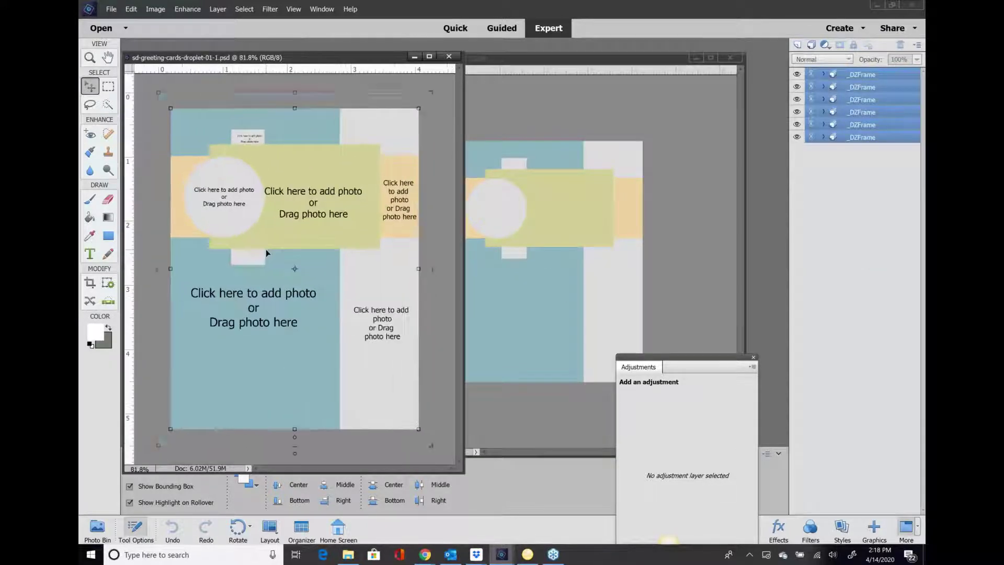
left_click(659, 131)
scroll(659, 131, "up", 2)
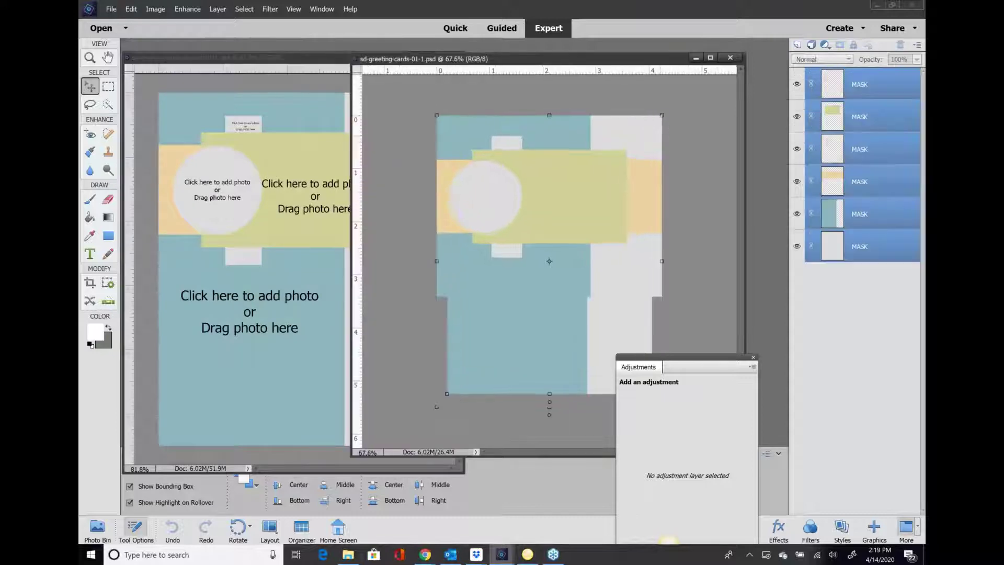
left_click_drag(518, 59, 575, 67)
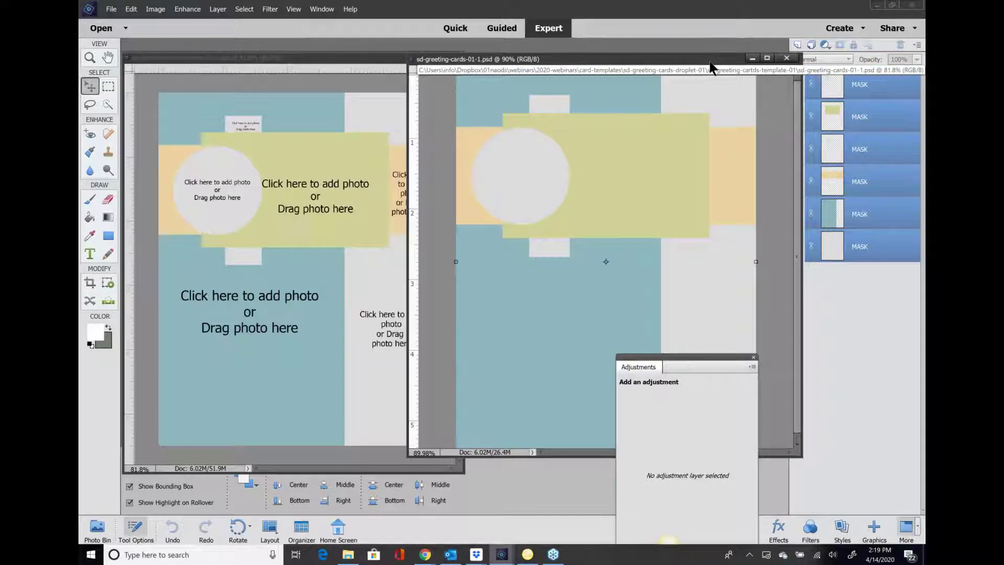
left_click_drag(710, 63, 686, 62)
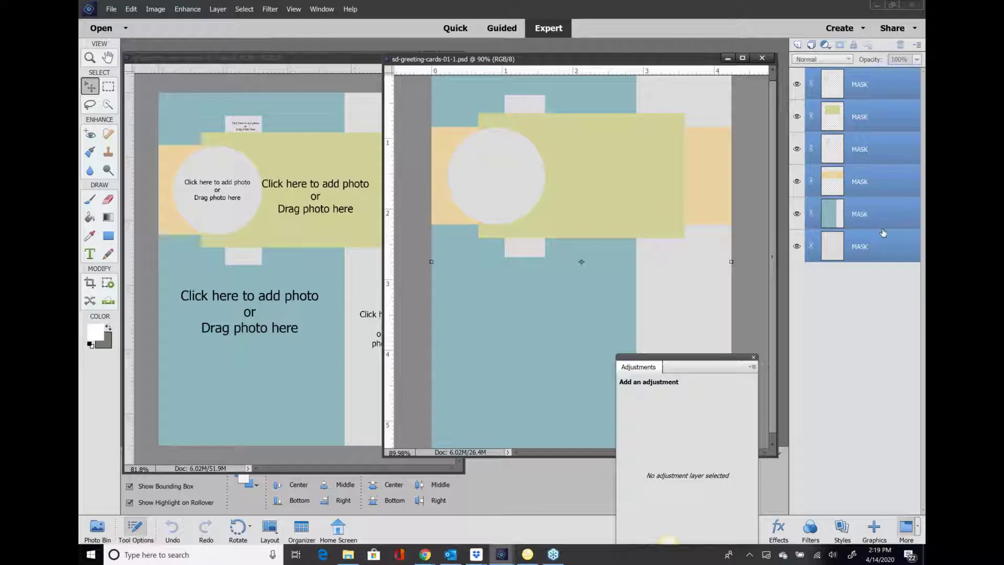
Examine the text and mask layers inside the top three _DZFrame groups of the droplet template, collapsing the groups again
left_click(316, 65)
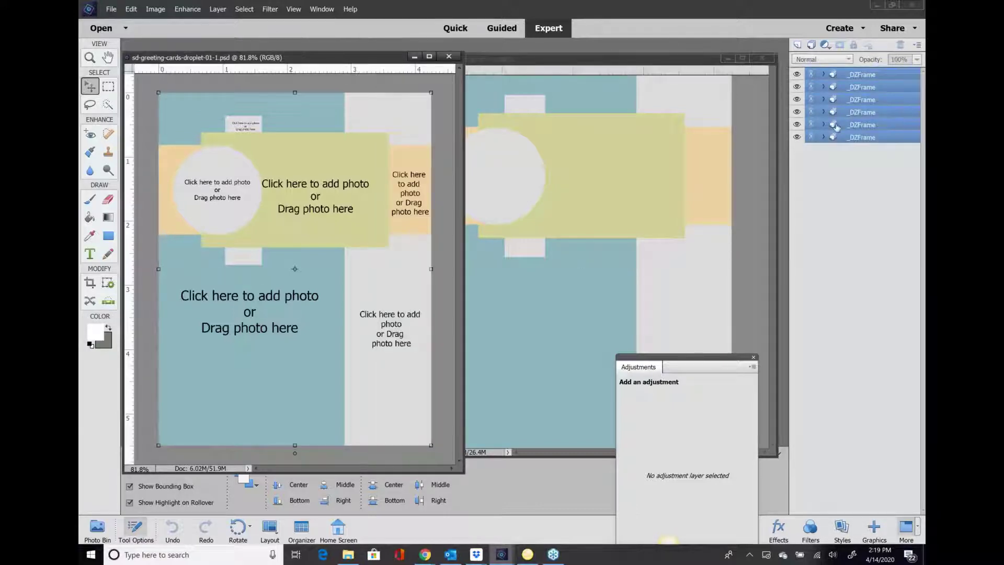
left_click(824, 75)
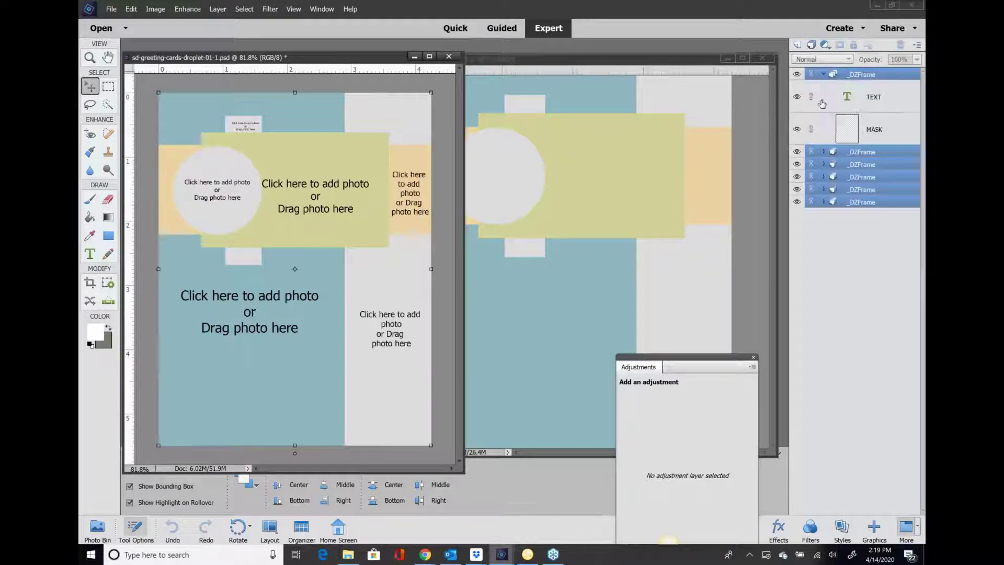
left_click(824, 153)
left_click(825, 229)
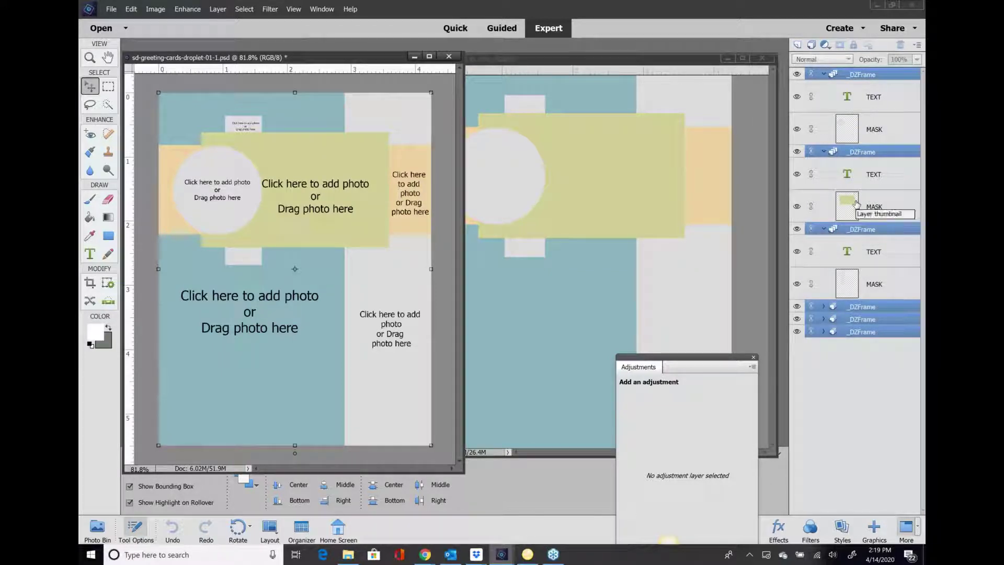
left_click(824, 230)
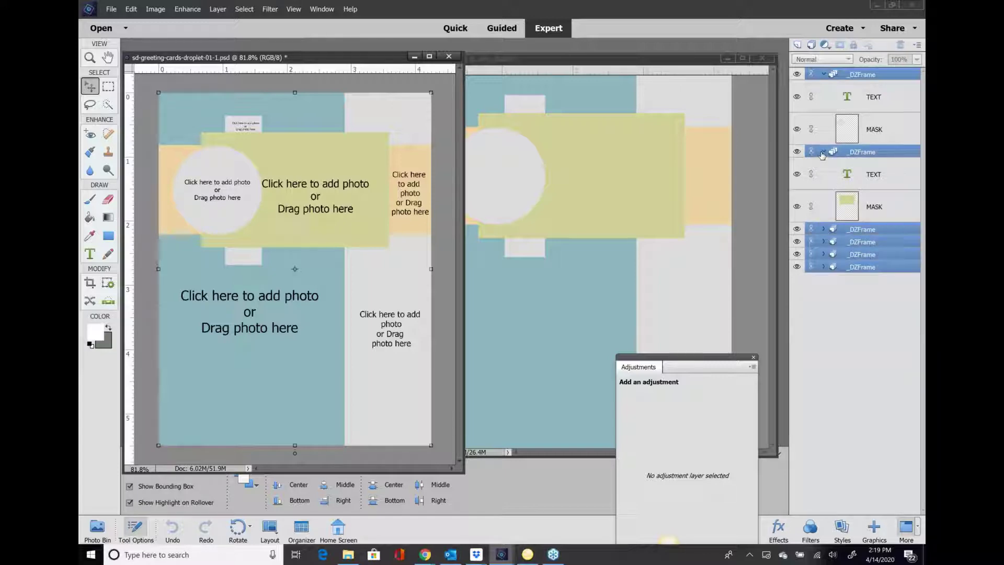
left_click(824, 153)
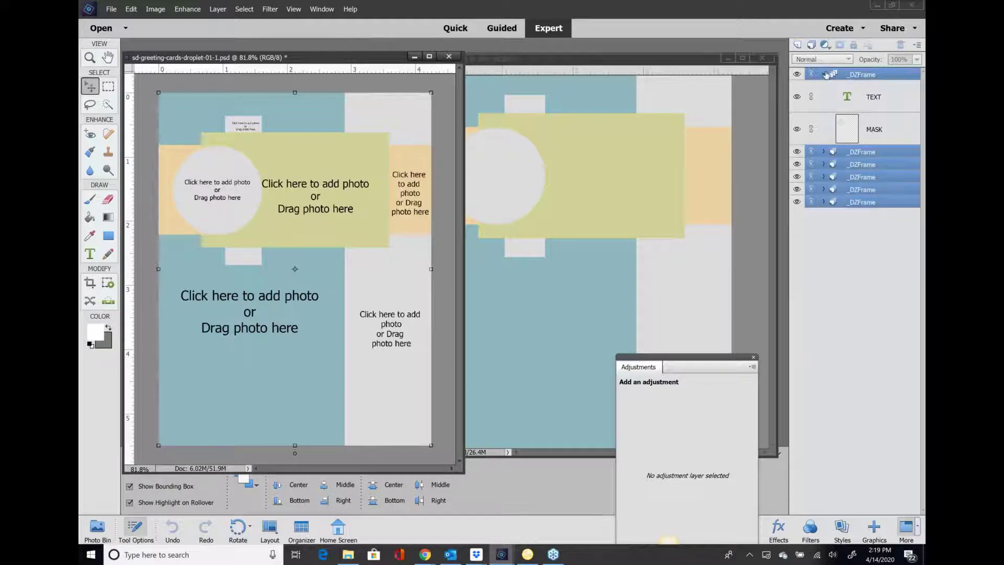
left_click(825, 75)
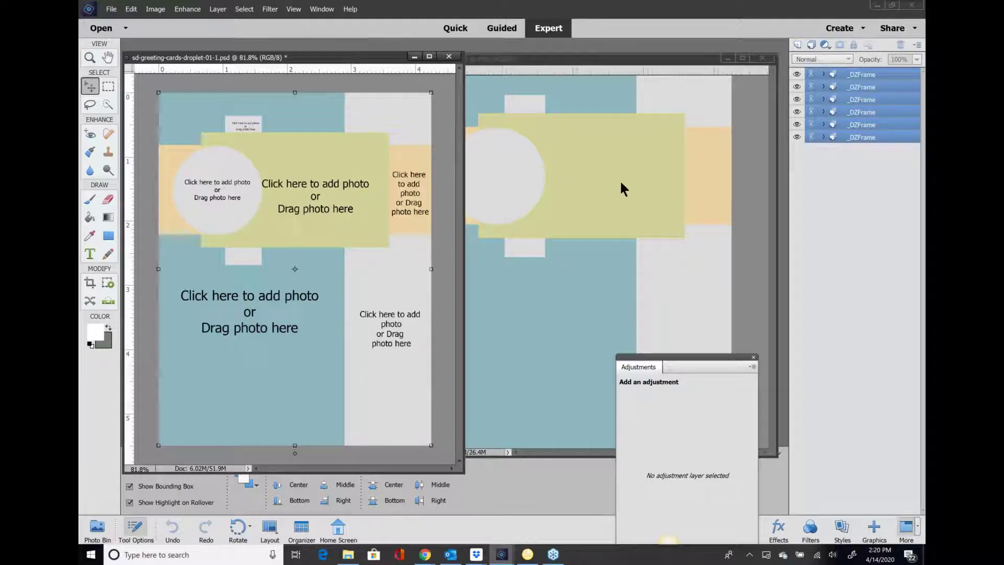
Close the plain template and the droplet template, discarding the changes to the droplet file
left_click(613, 61)
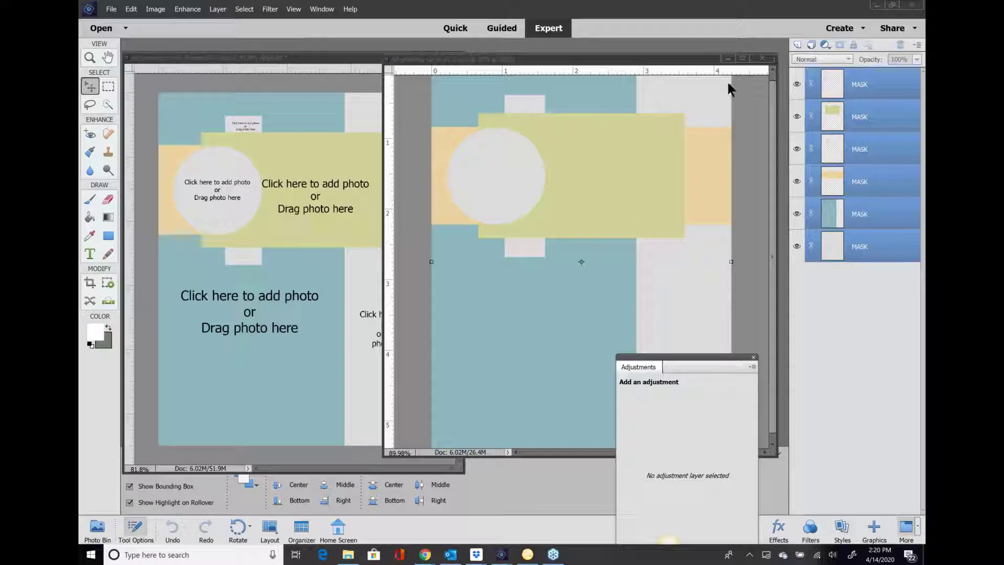
left_click(762, 58)
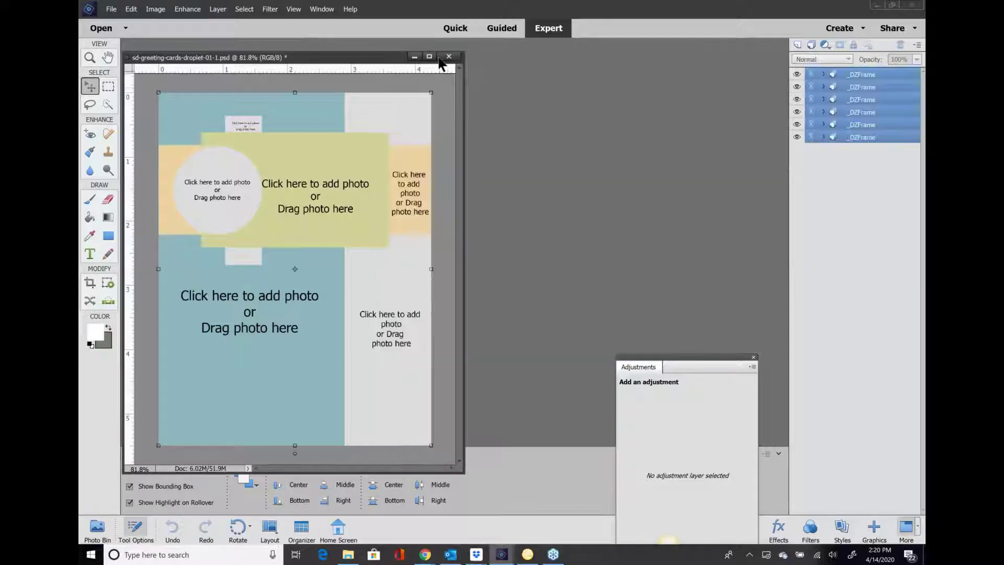
left_click(448, 56)
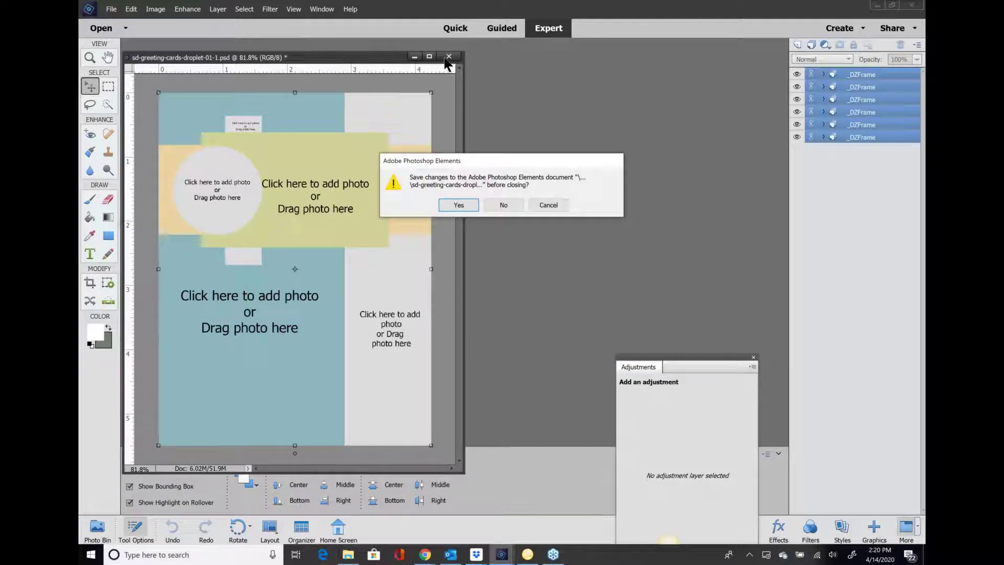
left_click(503, 205)
Open the sd-greeting-cards-01-5 template and move its window aside to leave room for a second document
left_click(113, 10)
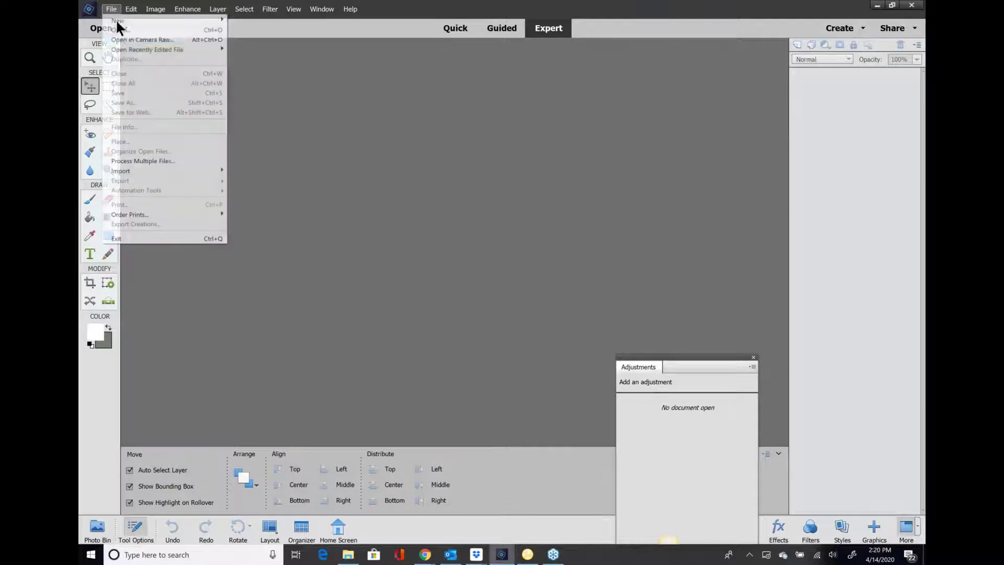
left_click(292, 123)
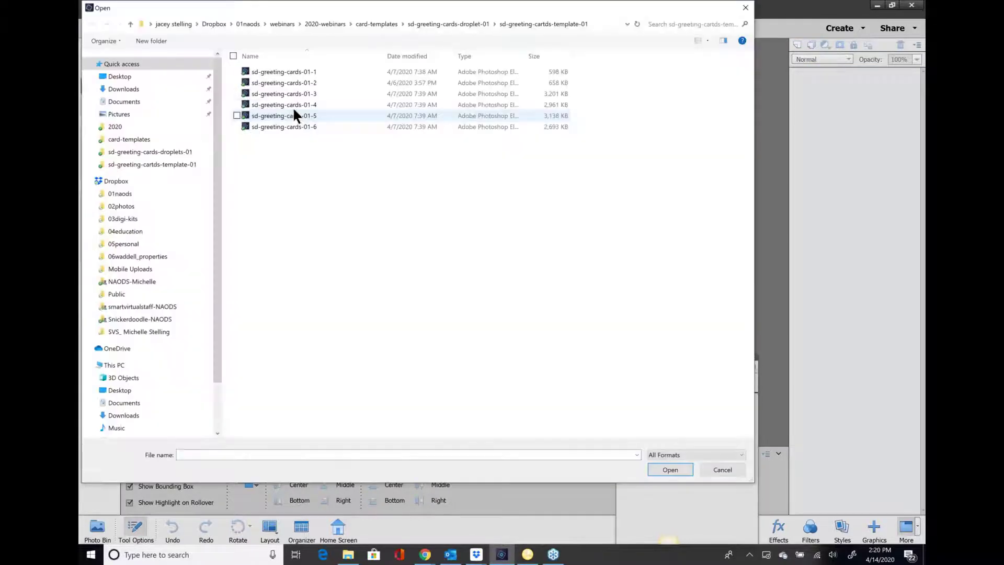
double_click(308, 115)
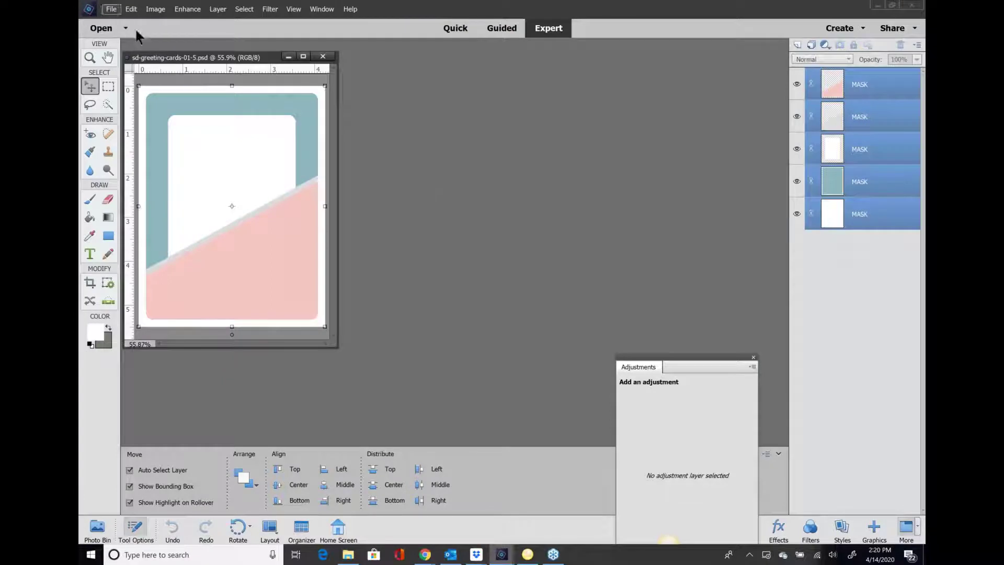
left_click_drag(185, 64, 588, 65)
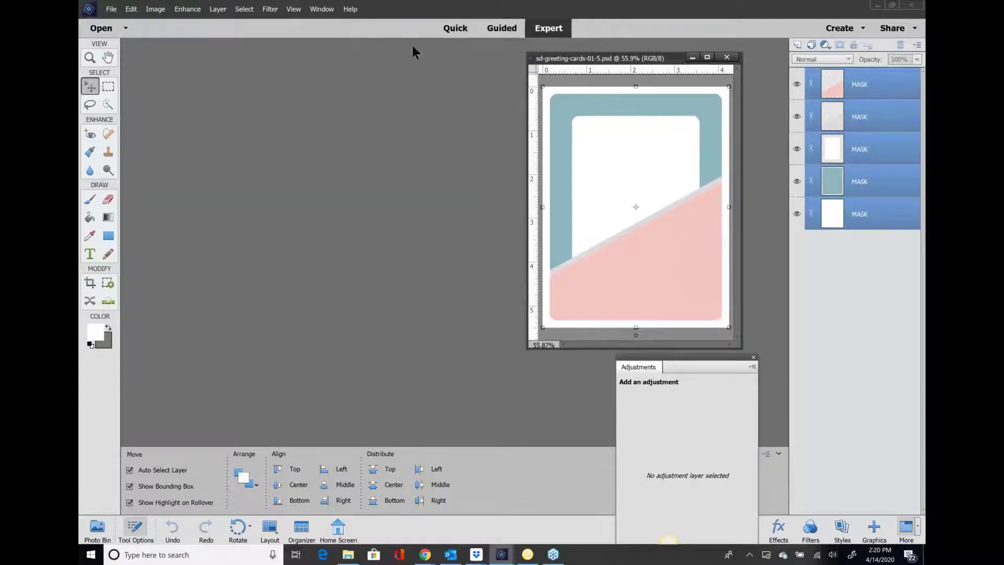
Open sd-greeting-cards-droplet-01-5 from the sd-greeting-cards-droplets-01 folder
left_click(112, 10)
left_click(116, 25)
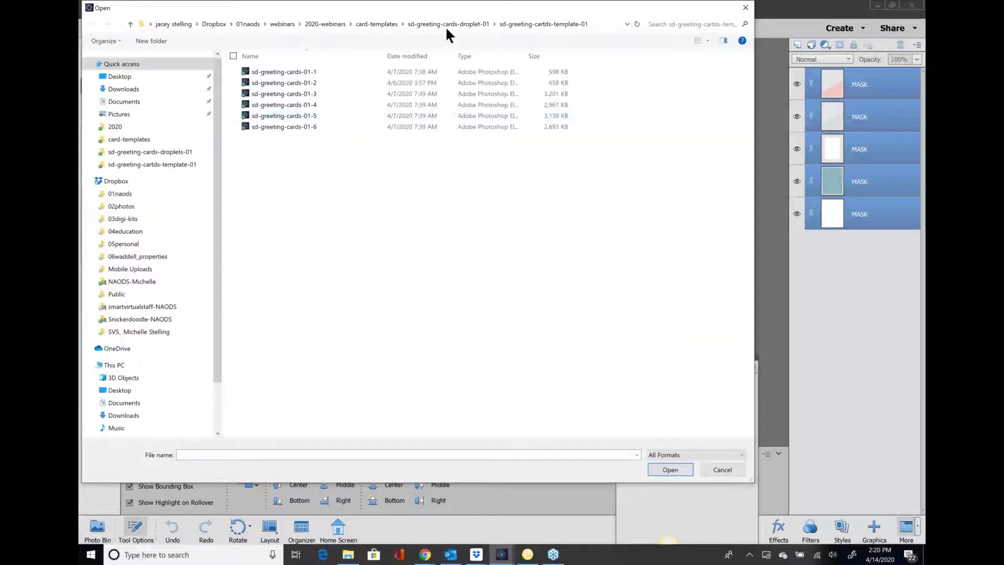
left_click(466, 24)
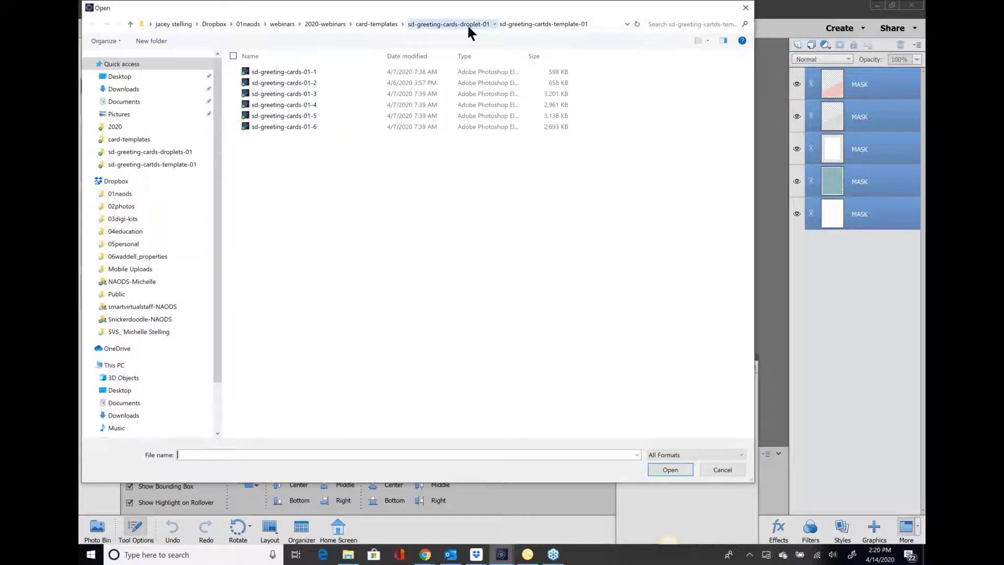
double_click(312, 89)
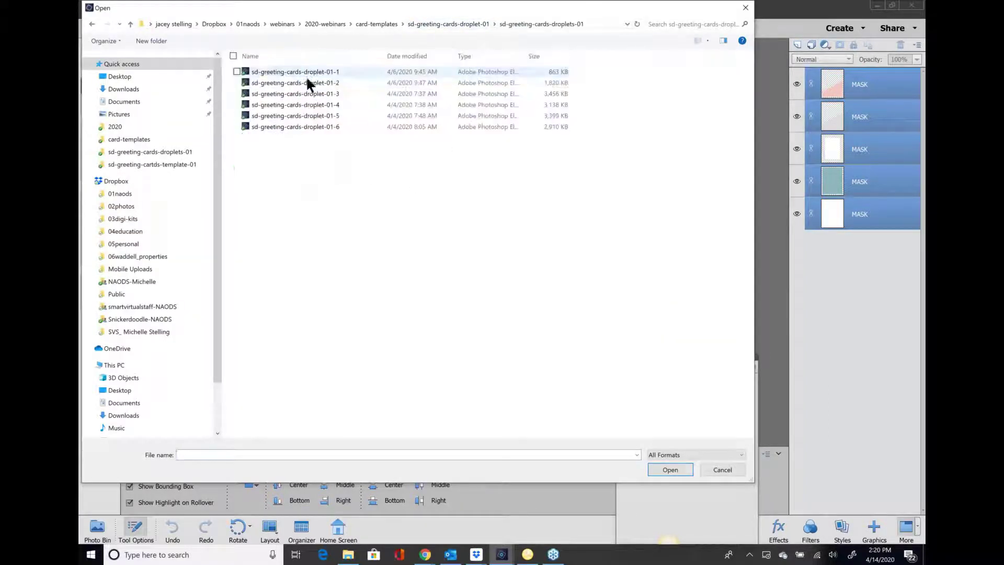
left_click(310, 115)
double_click(311, 117)
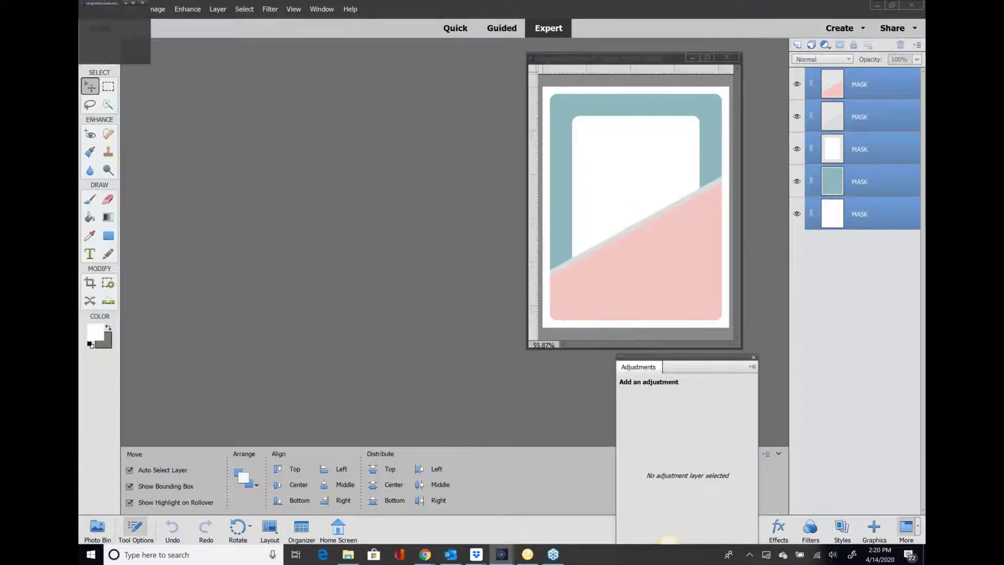
Place the droplet and plain card 5 windows beside each other, enlarging the plain template's window and zooming in on its card
left_click_drag(256, 58, 371, 61)
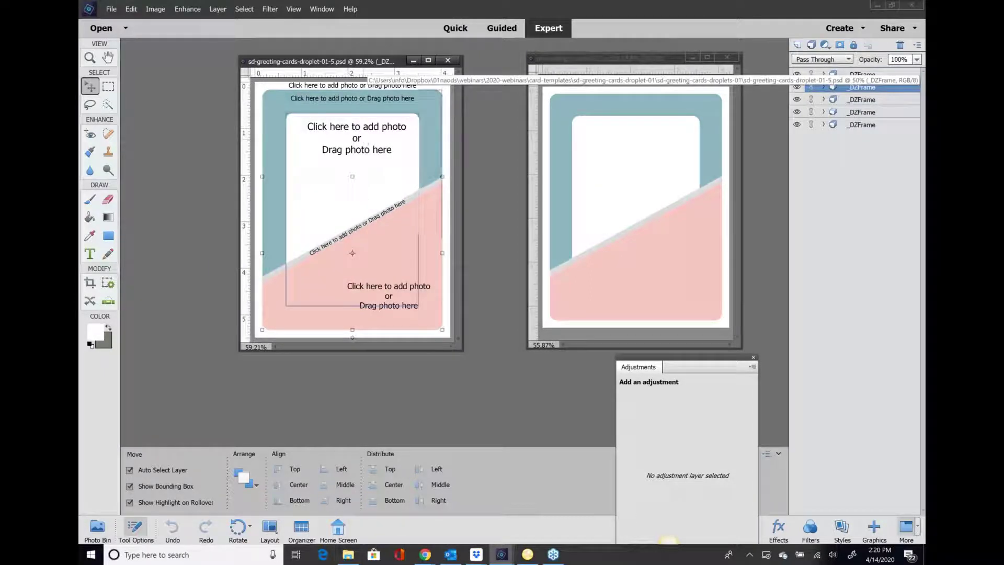
left_click(707, 84)
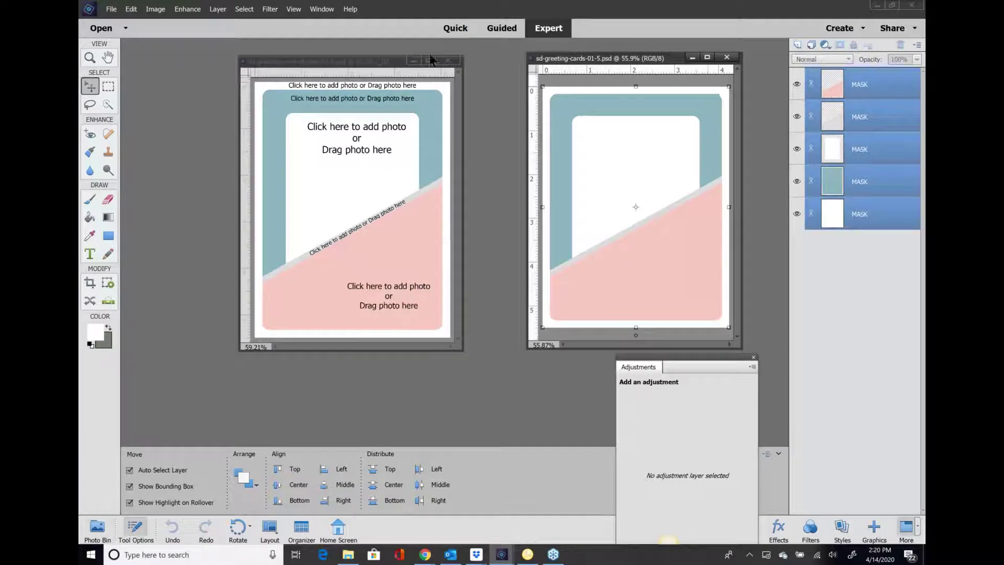
left_click(377, 66)
left_click_drag(306, 55, 225, 44)
left_click_drag(630, 58, 514, 57)
left_click_drag(627, 348, 755, 485)
scroll(624, 302, "up", 2)
scroll(624, 303, "up", 1)
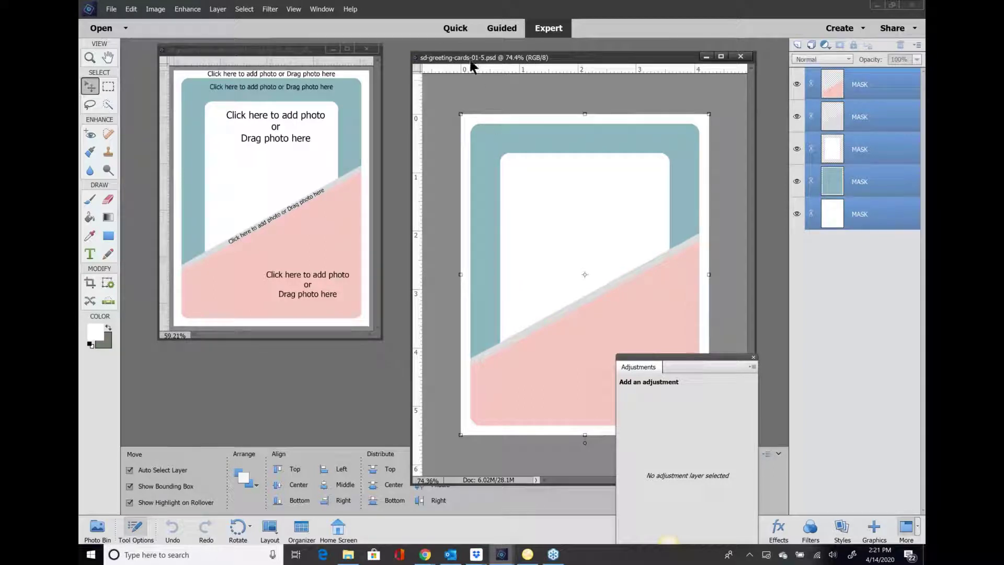
Save the plain card 5 template as a new Photoshop file named mothers-day in the same template folder
left_click(111, 9)
key("Escape")
key("ctrl+shift+s")
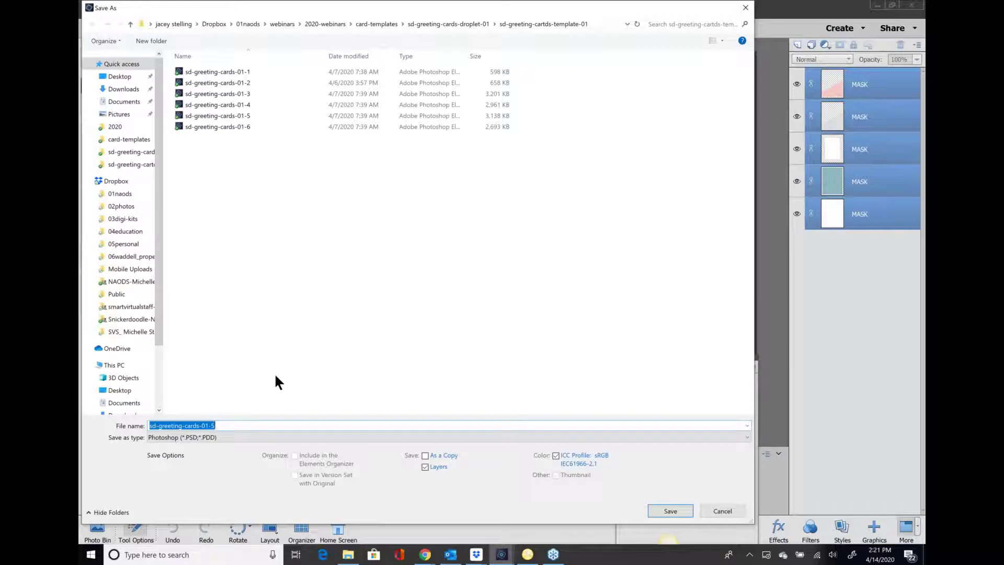
type("moth")
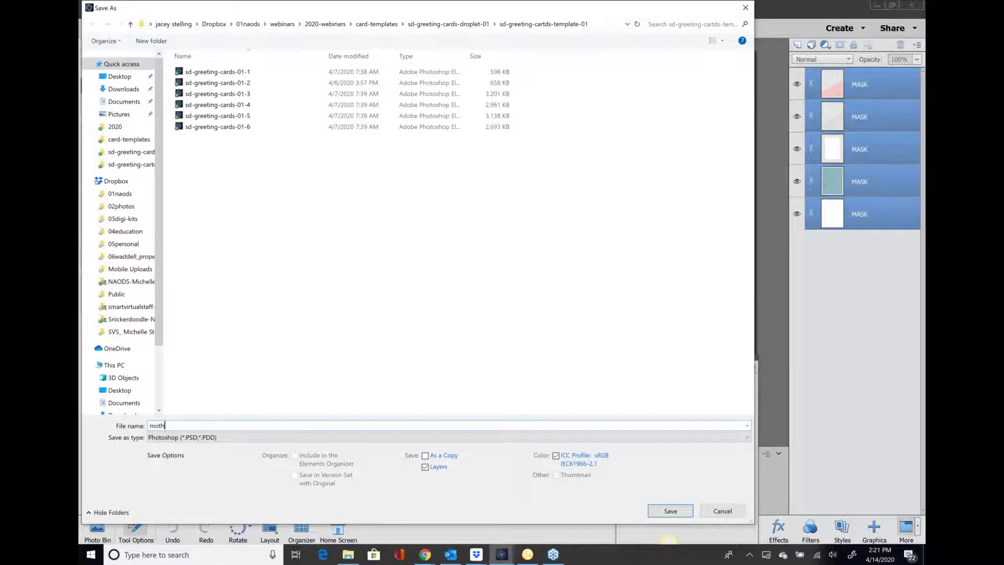
type("ers-day")
key("Return")
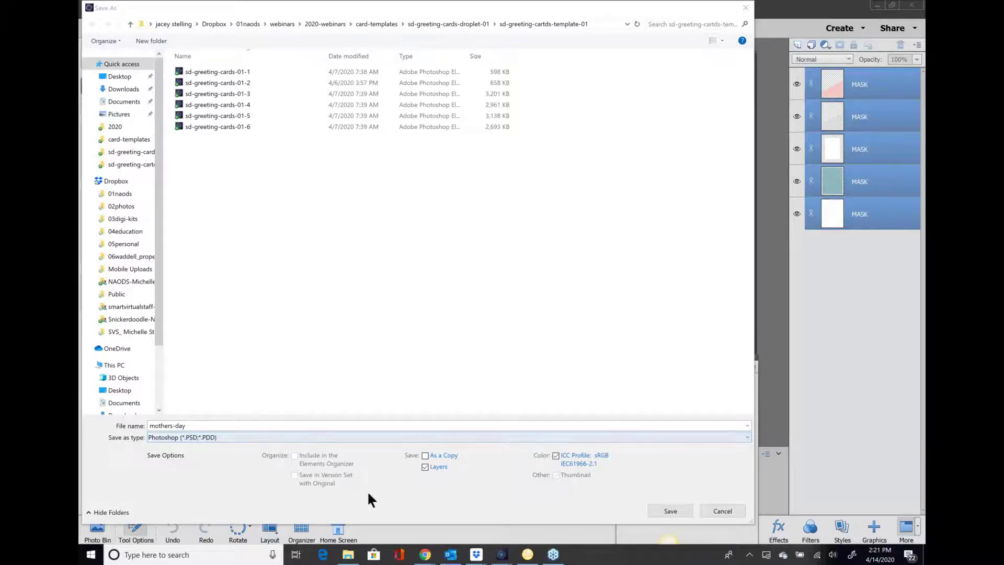
left_click(661, 511)
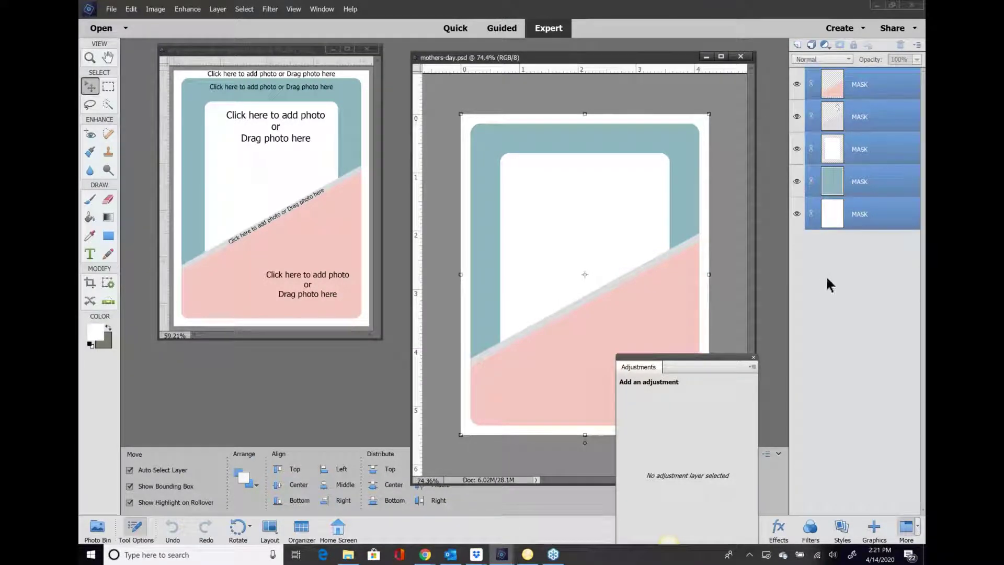
Place the sd-sal-pp2-3 paper from the card-templates folder directly above the white bottom MASK layer
left_click(881, 215)
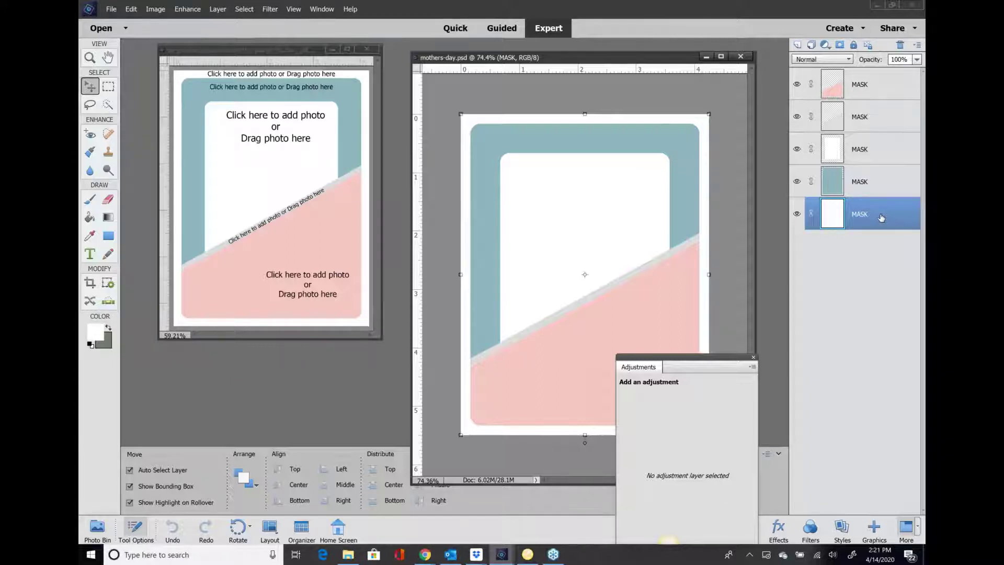
left_click(111, 10)
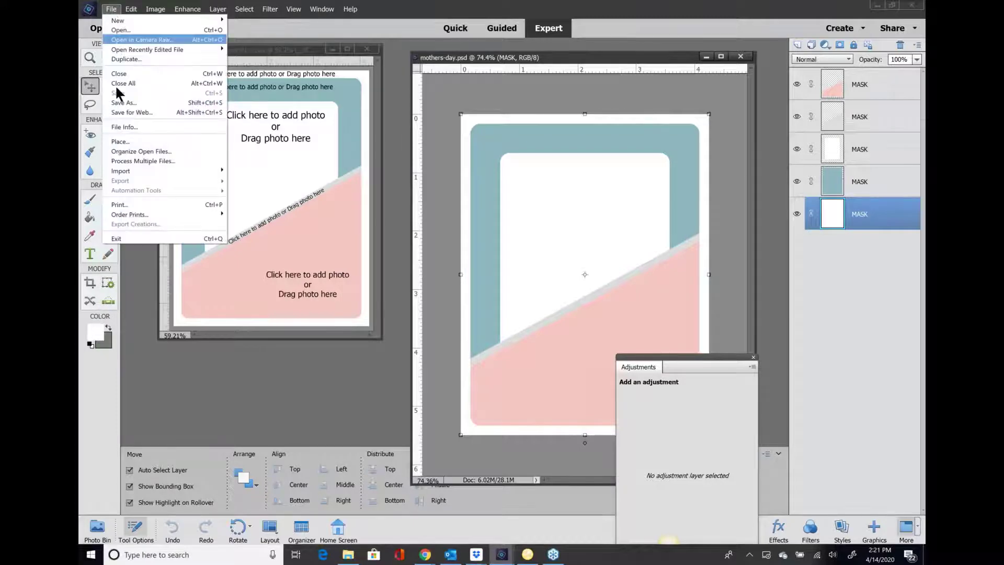
left_click(116, 142)
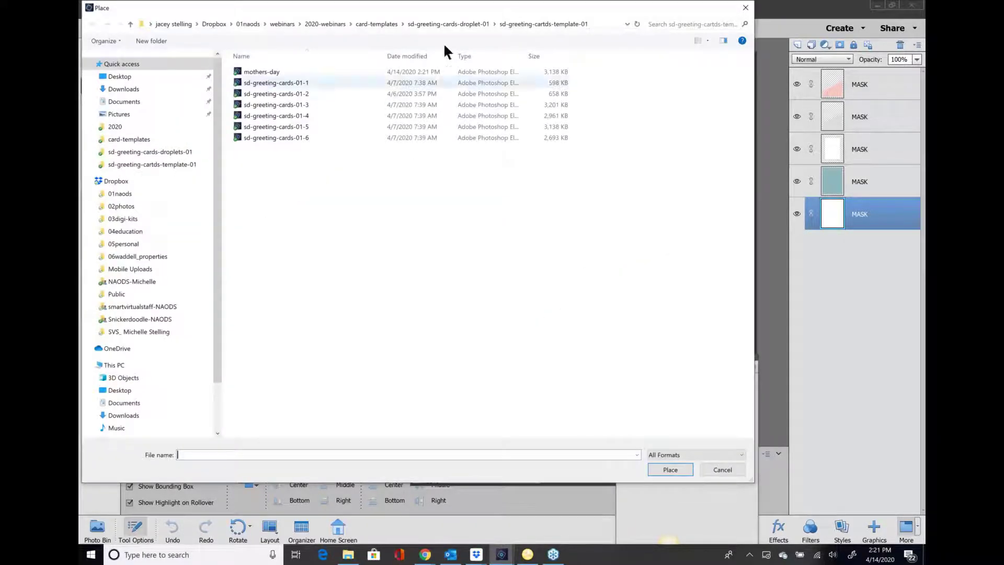
left_click(450, 24)
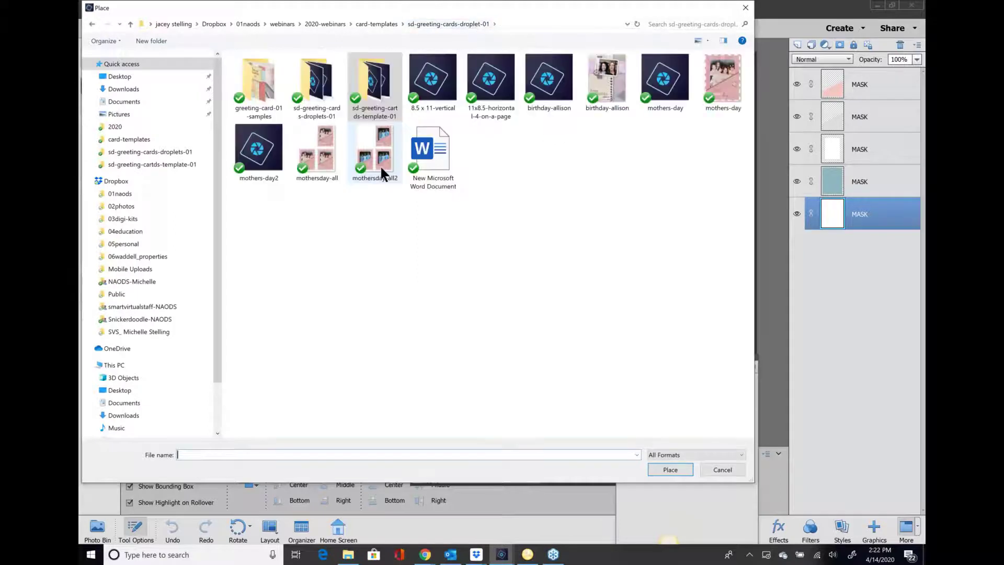
left_click(374, 25)
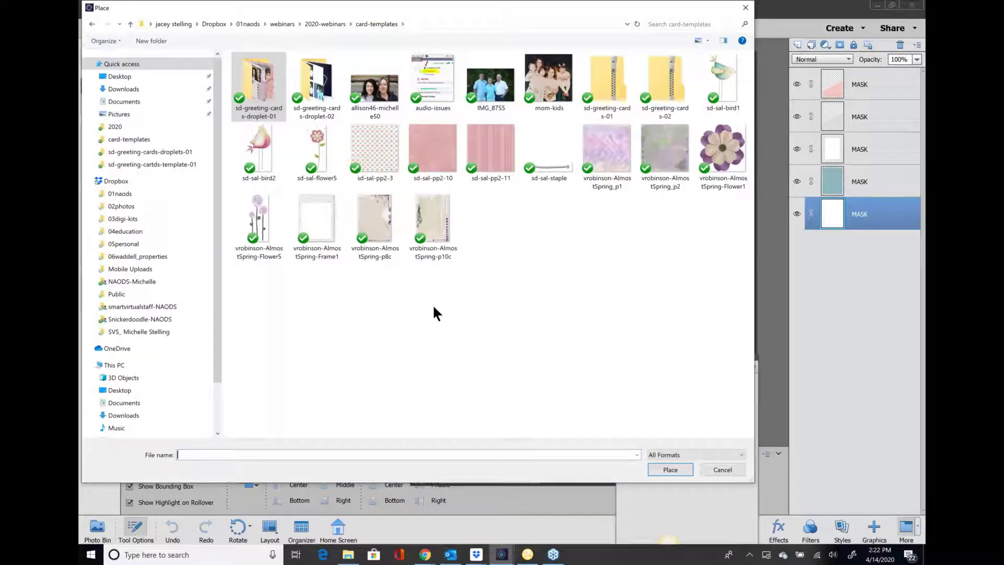
left_click(376, 149)
left_click(671, 469)
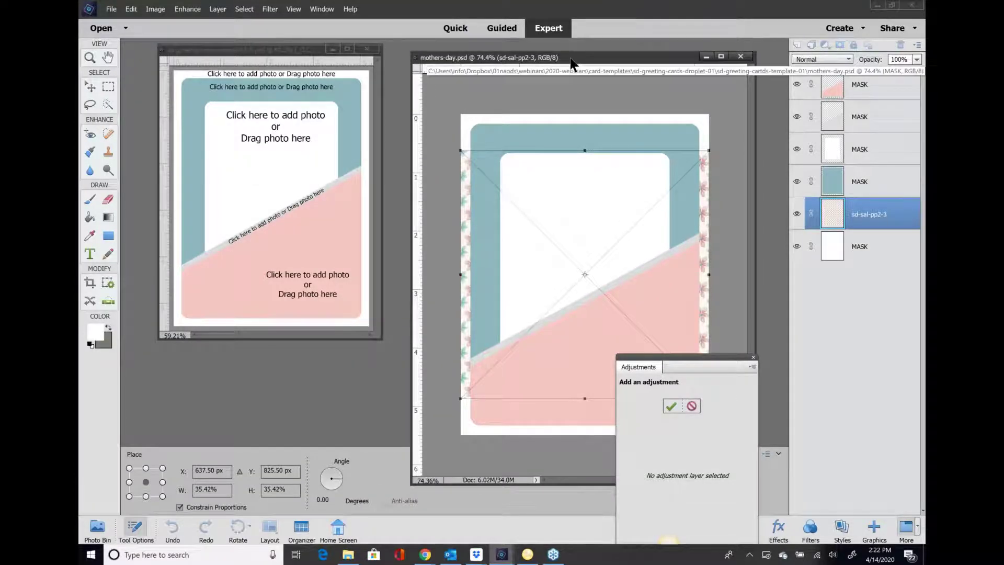
Move the mothers-day window and the Adjustments panel apart so the whole card and placed paper are accessible
left_click_drag(572, 63, 515, 62)
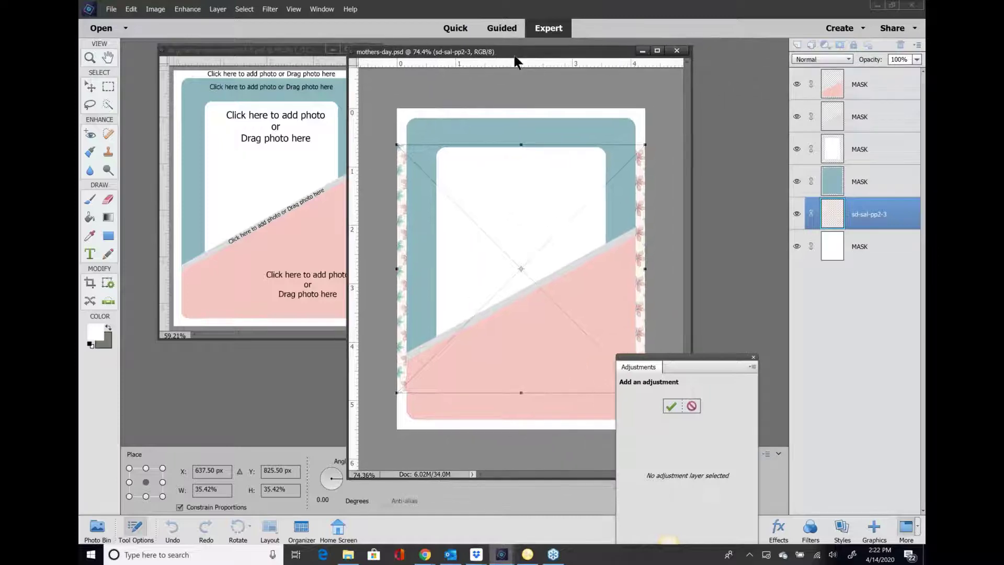
left_click_drag(639, 366, 830, 396)
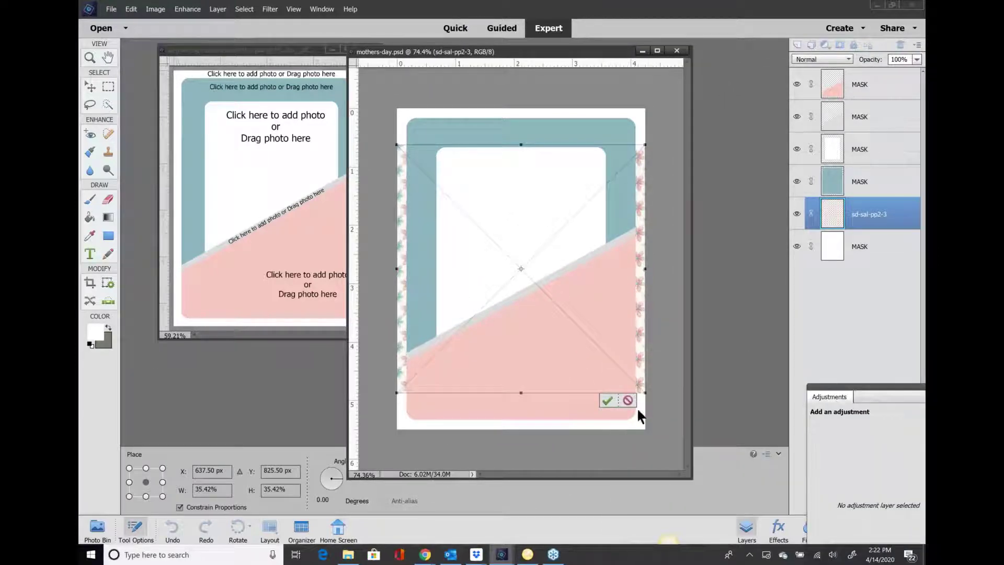
scroll(613, 386, "down", 2)
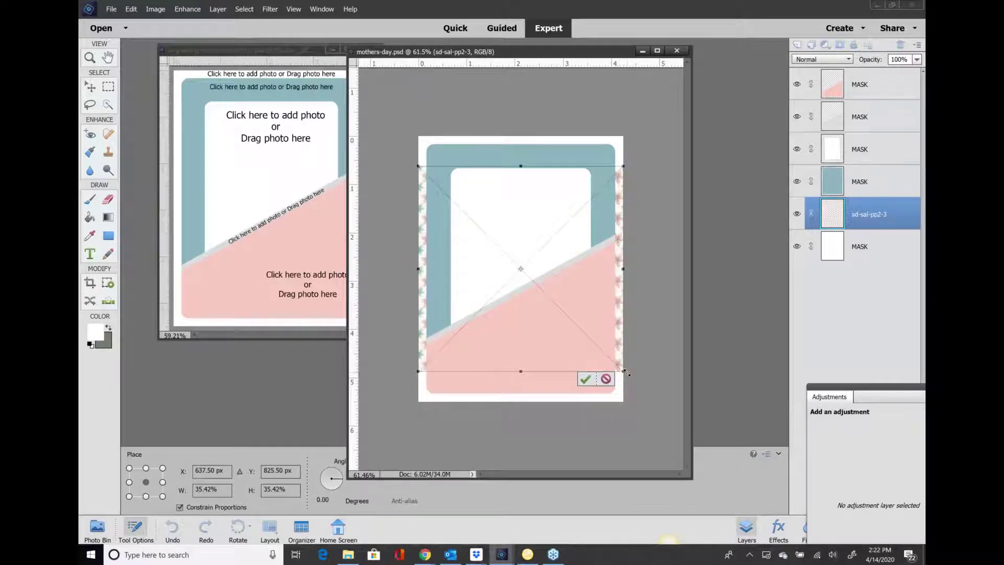
Enlarge the placed floral paper proportionally to about 48%, position it to cover the whole card, and commit the placement
left_click(180, 507)
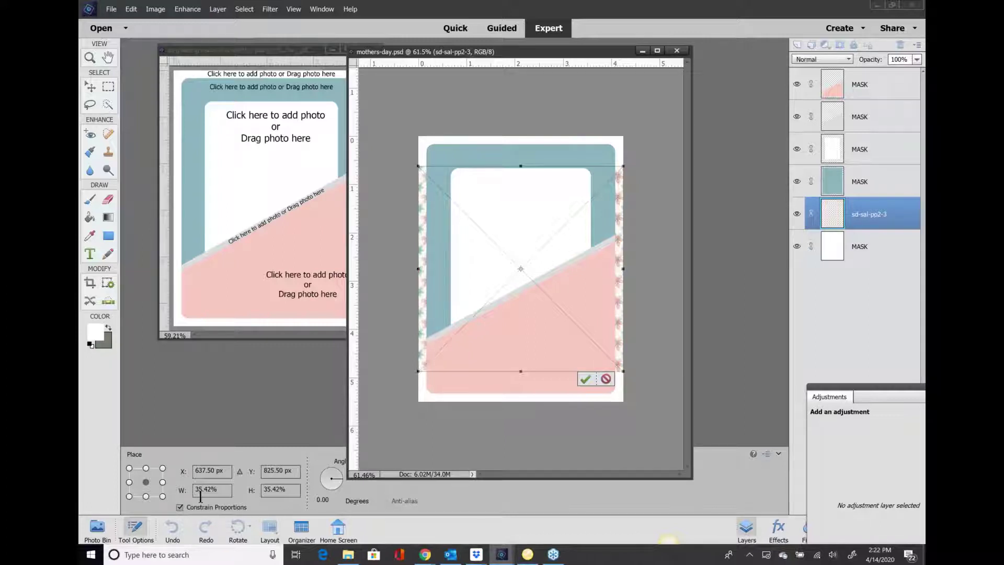
left_click_drag(623, 371, 683, 439)
left_click_drag(571, 303, 560, 269)
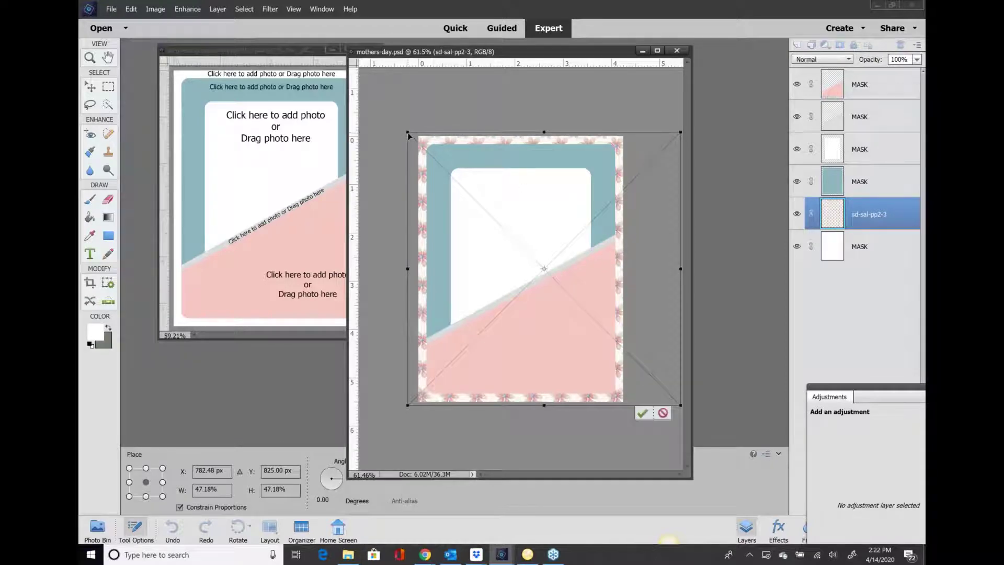
left_click_drag(409, 135, 404, 129)
key("Right")
key("Right")
key("Right")
key("Right")
key("Right")
key("Right")
key("Right")
key("Right")
key("Right")
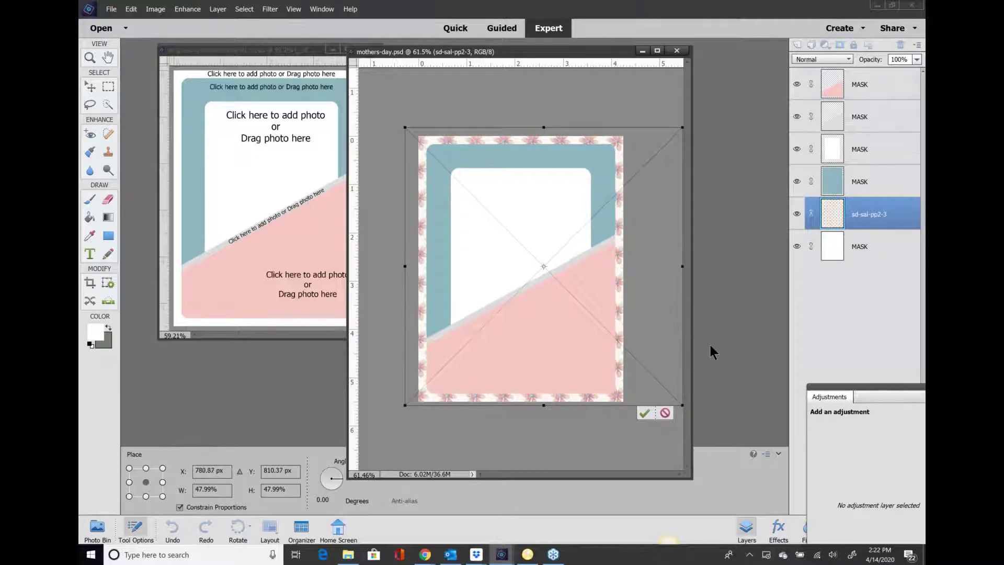
key("Right")
key("Right")
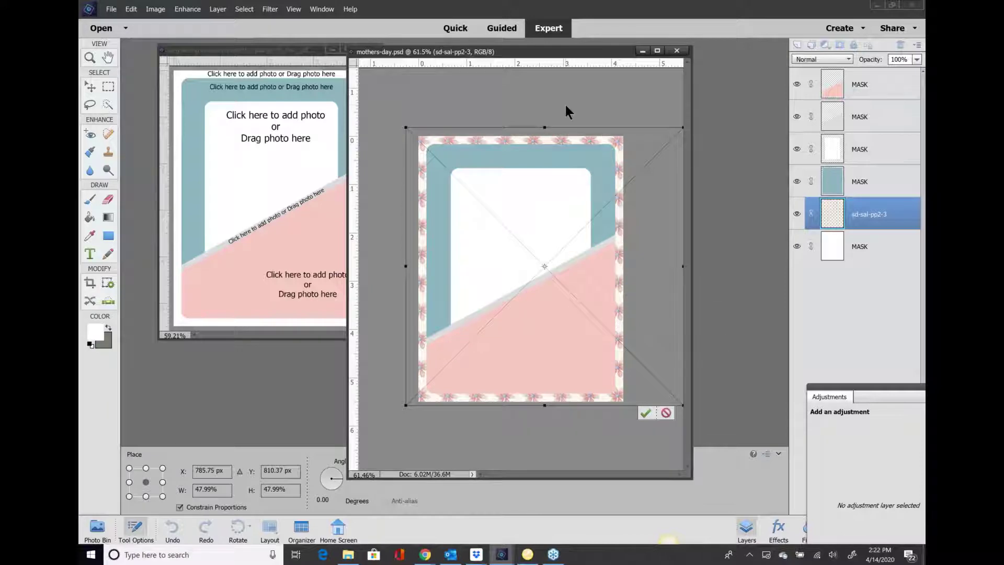
key("Return")
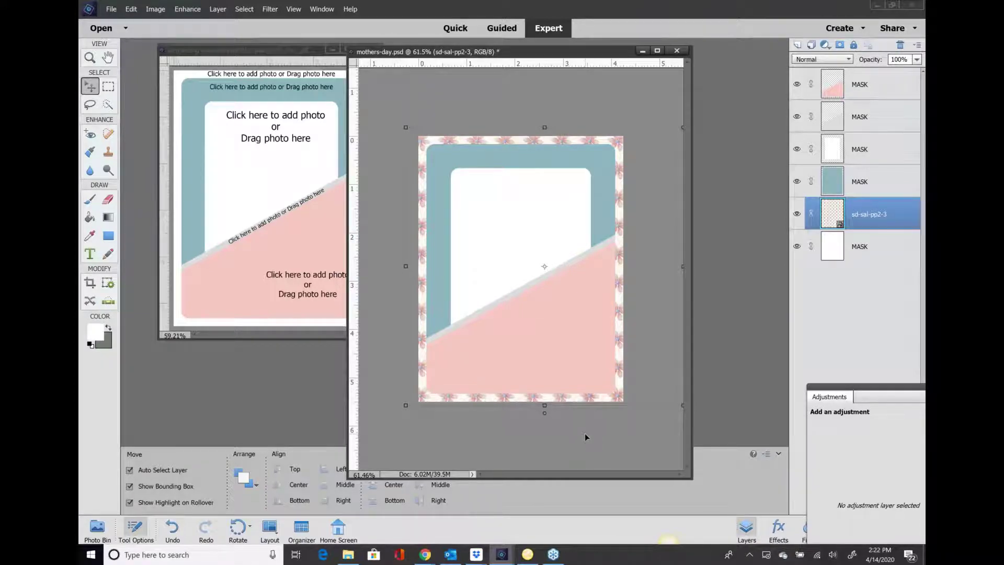
Place the sd-sal-pp2-11 striped paper directly above the teal MASK layer
left_click(879, 186)
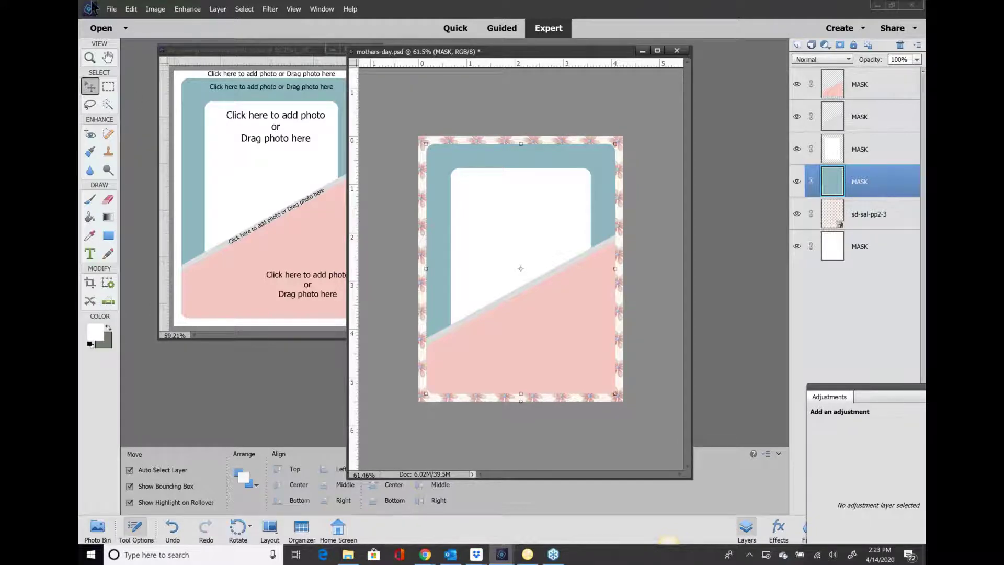
left_click(112, 9)
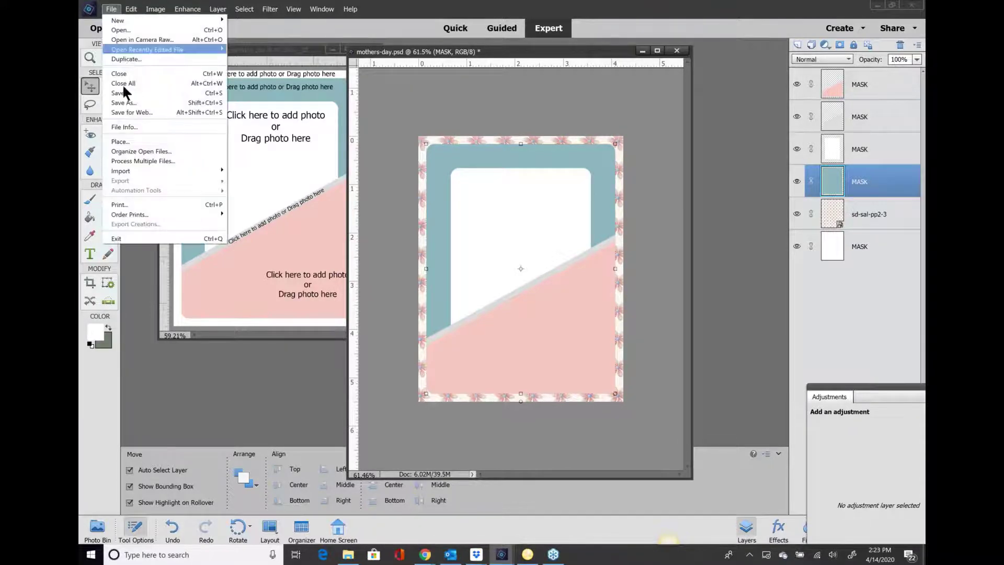
left_click(120, 141)
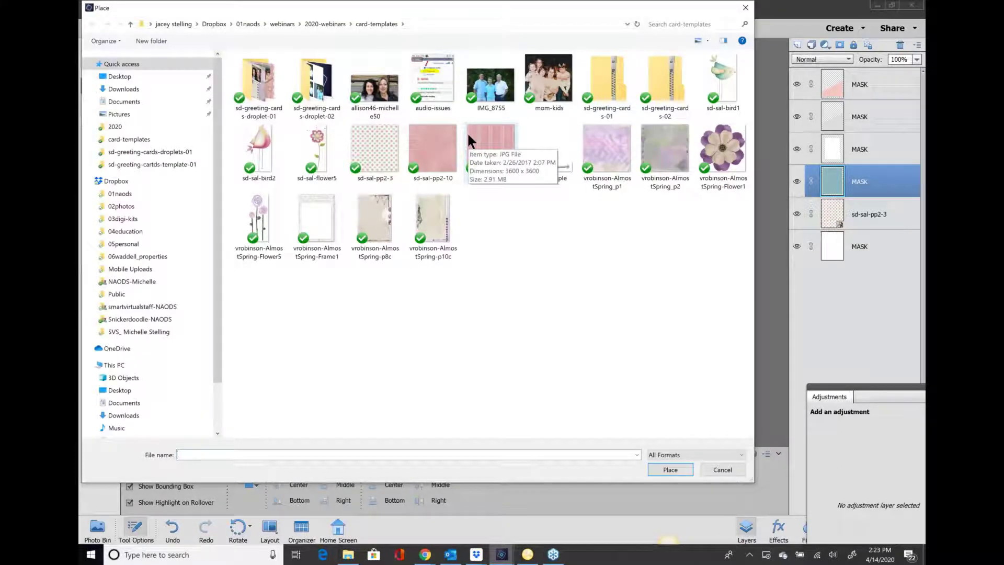
left_click(480, 141)
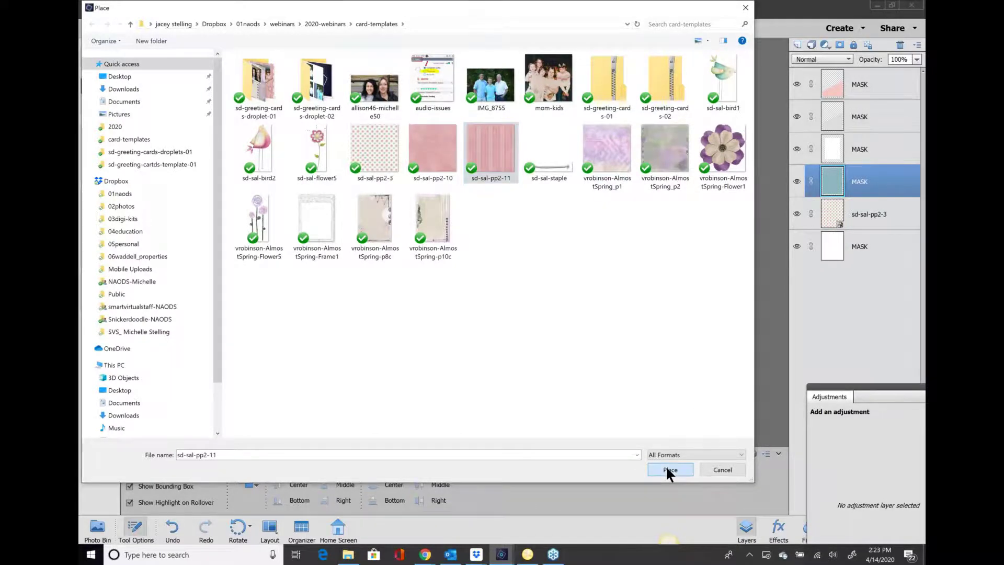
left_click(669, 469)
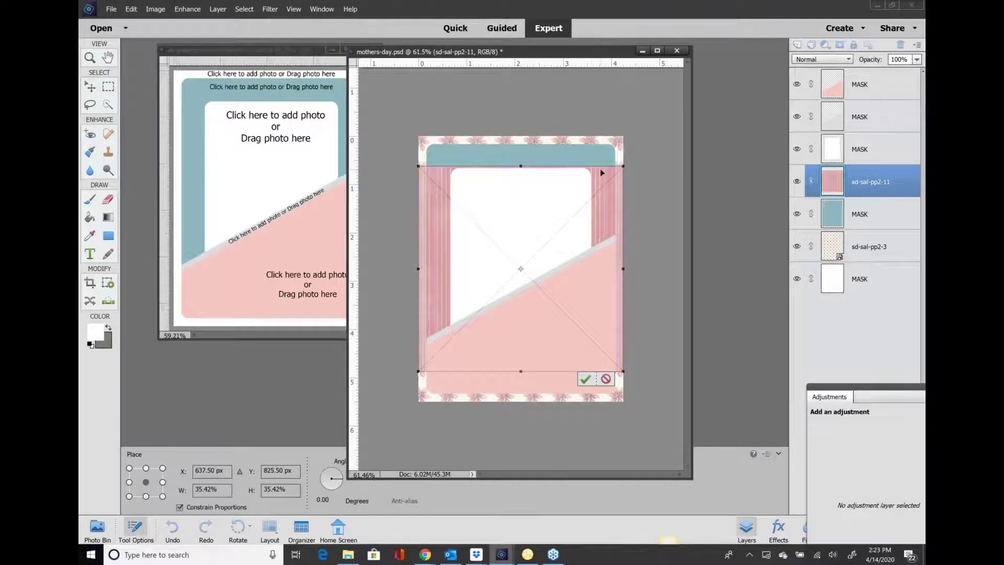
Enlarge the striped paper to about 40%, commit it, and clip it to the teal MASK layer
left_click_drag(624, 166, 643, 152)
left_click_drag(659, 143, 658, 142)
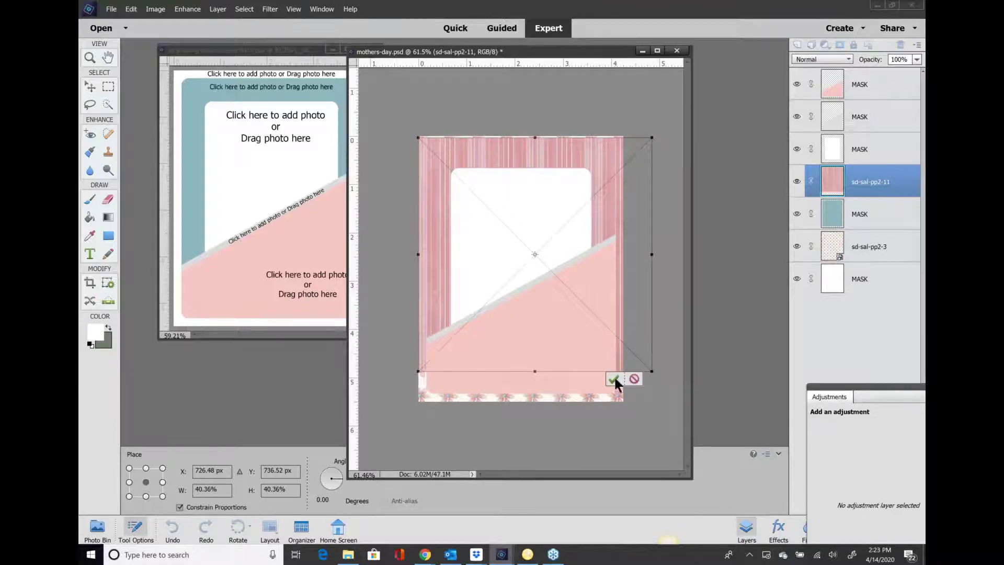
left_click(614, 377)
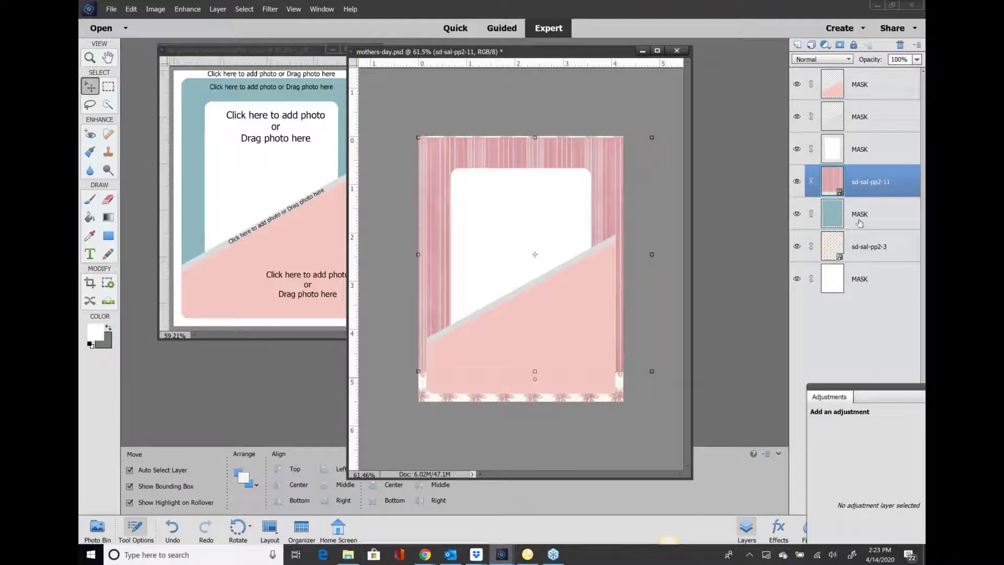
right_click(899, 188)
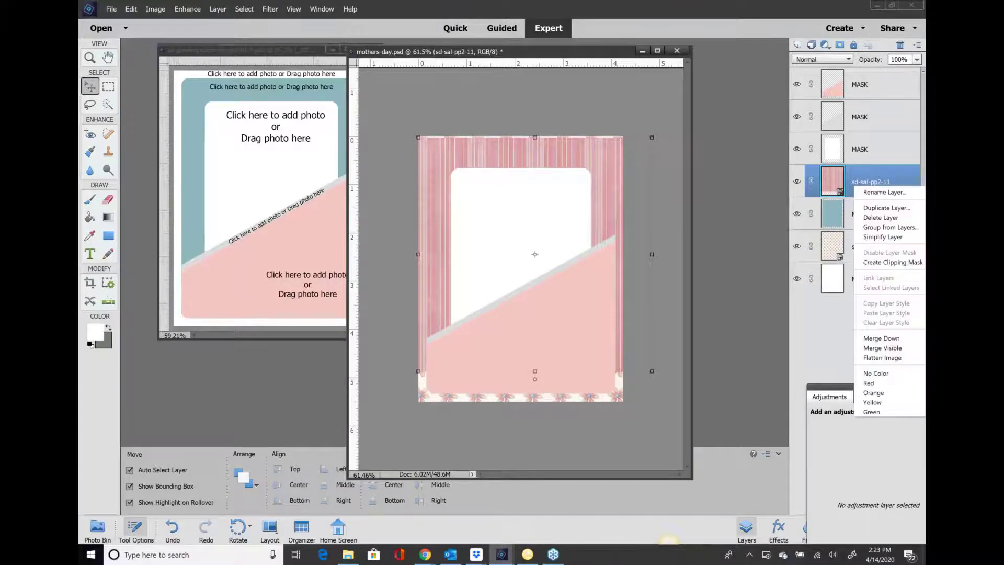
left_click(874, 261)
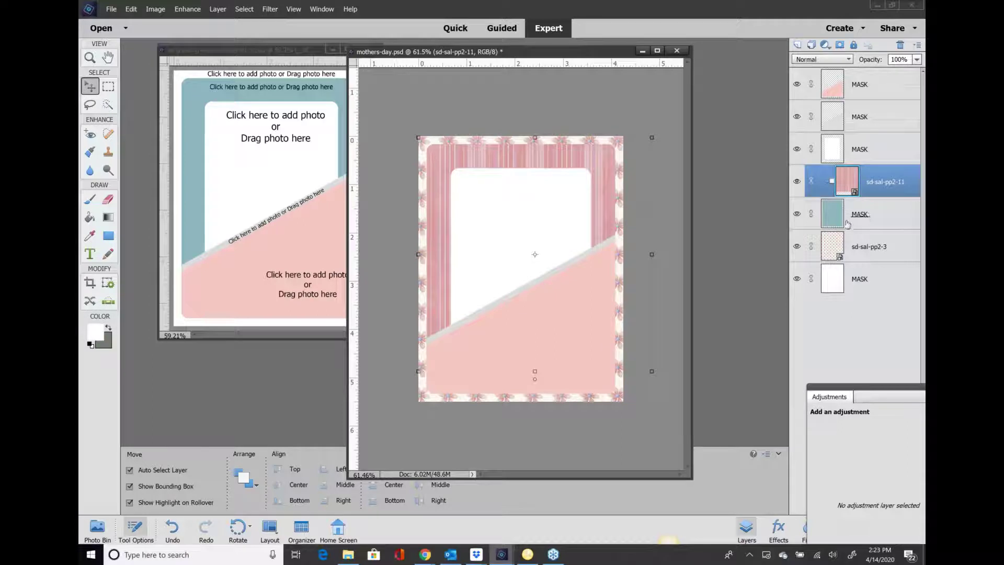
Select the white rounded photo MASK layer and toggle its visibility to check which card area it covers
left_click(873, 153)
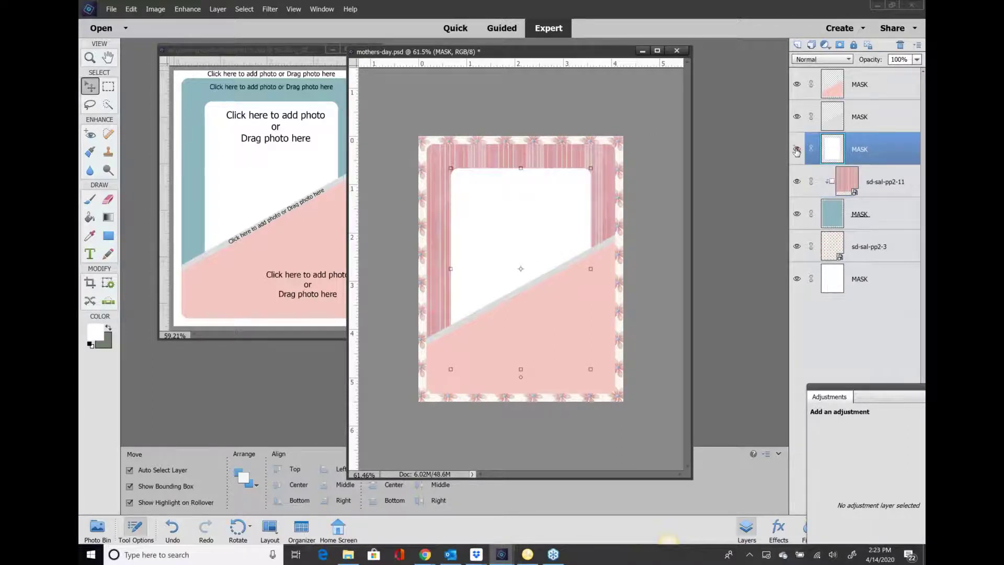
left_click(797, 150)
left_click(797, 150)
left_click(797, 150)
left_click(797, 150)
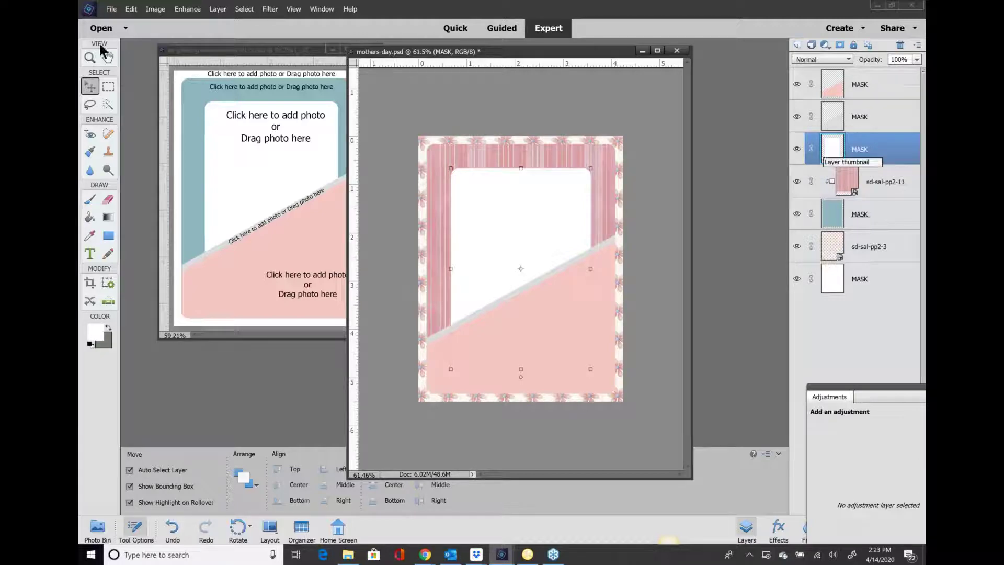
Place the mom-kids photo from the card-templates folder directly above the white rounded photo MASK layer
left_click(111, 11)
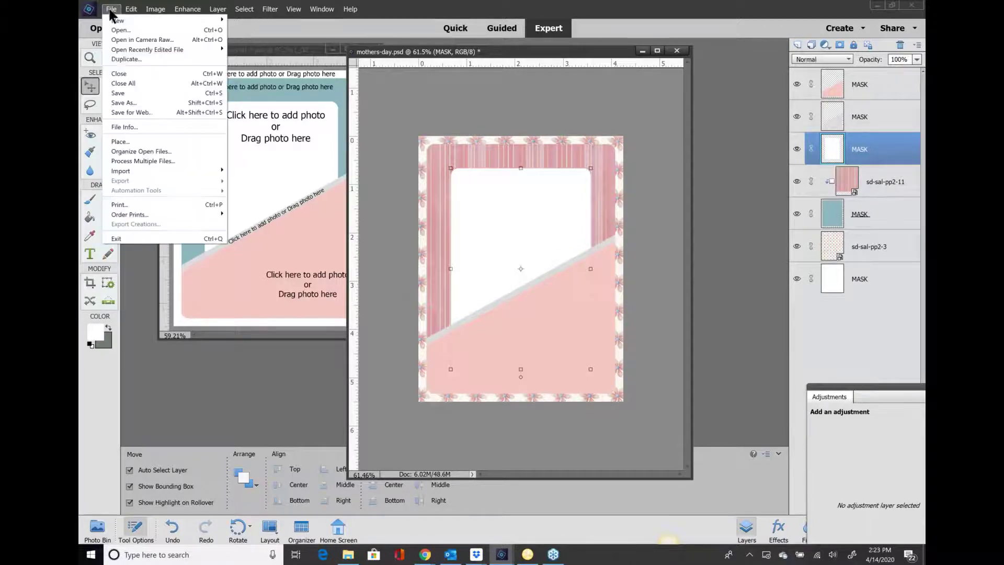
left_click(124, 148)
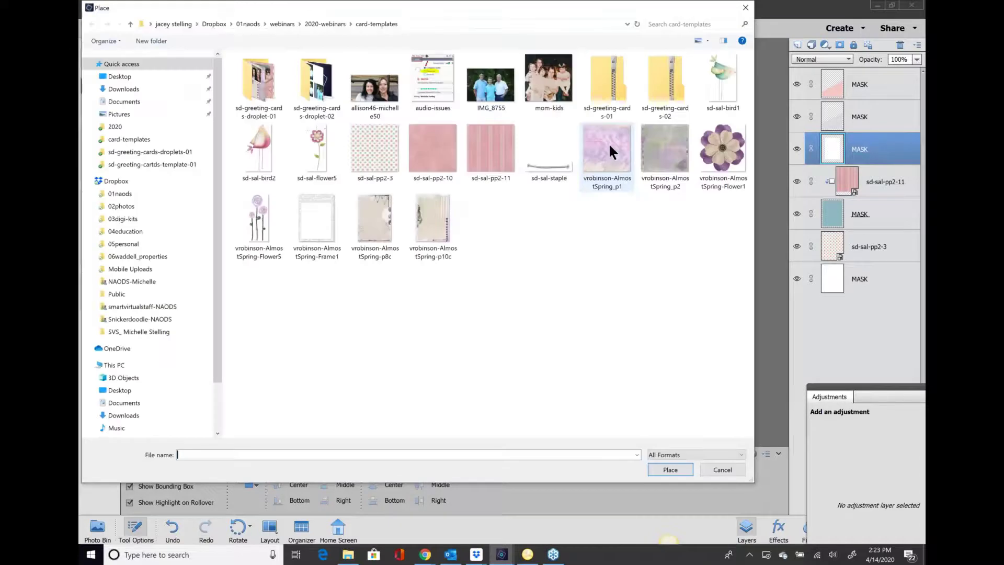
left_click(533, 80)
left_click(670, 469)
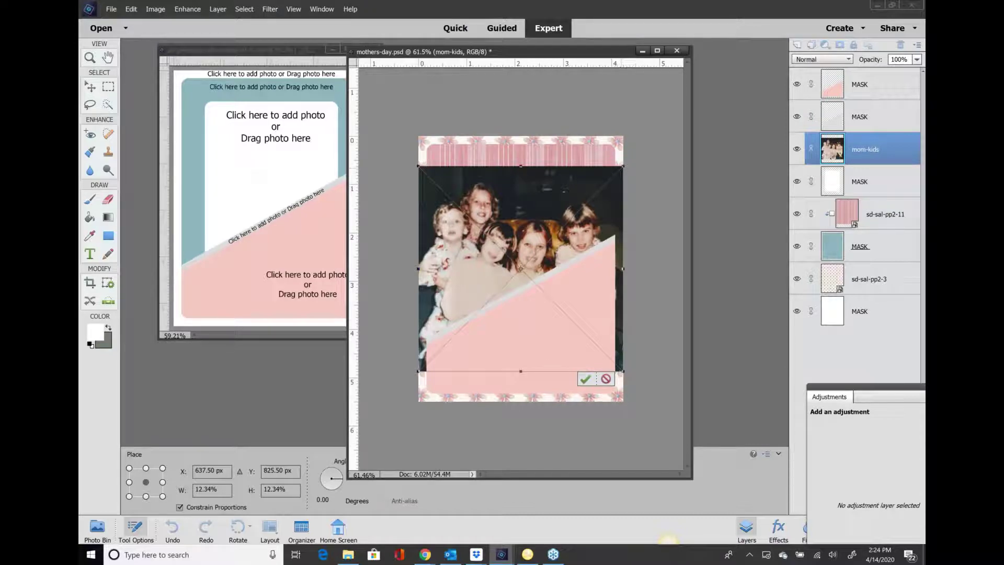
Scale the mom-kids photo to about 9.8%, position it over the photo opening, and clip it to the white MASK layer
left_click_drag(623, 166, 582, 208)
left_click_drag(531, 243, 557, 200)
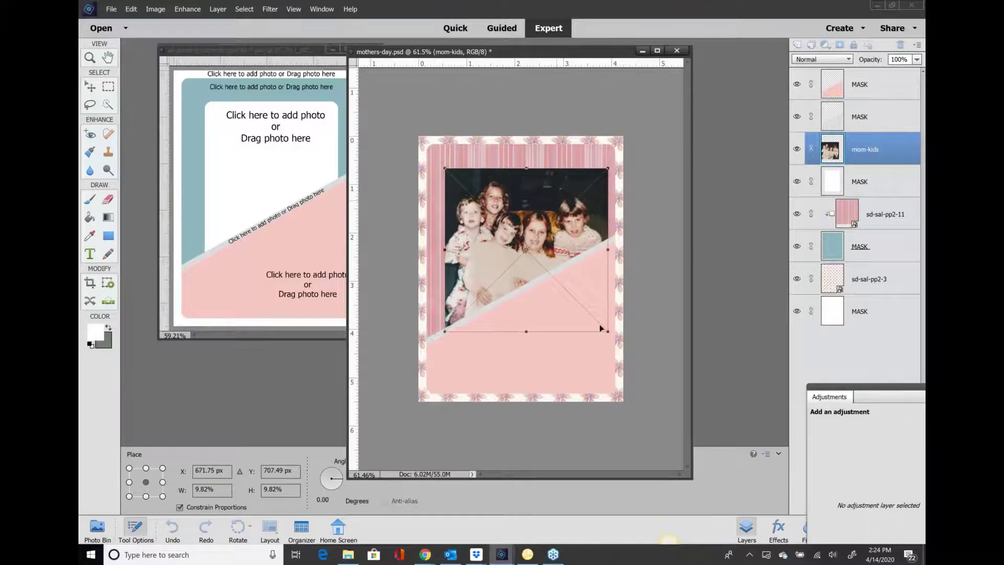
key("Return")
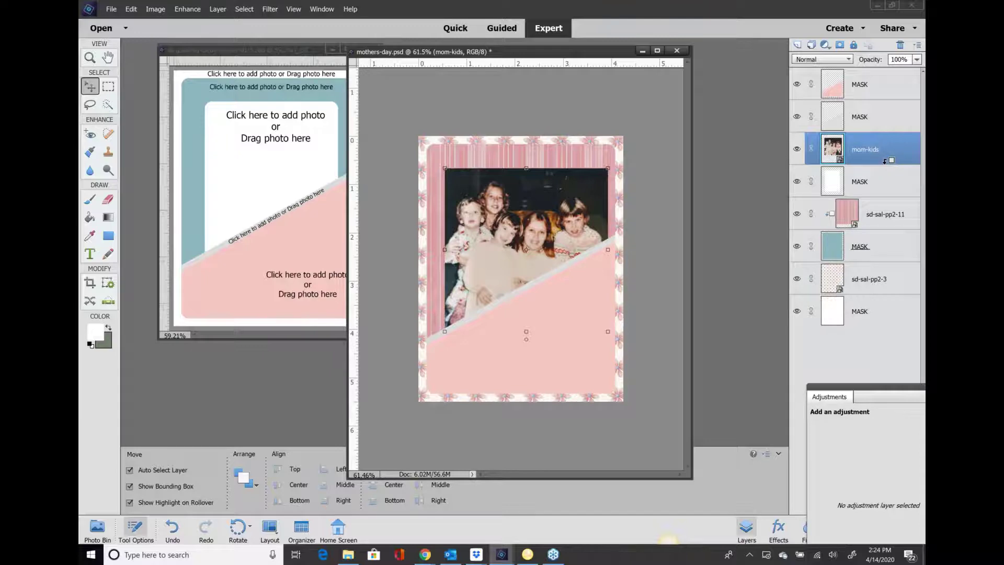
key("ctrl+g")
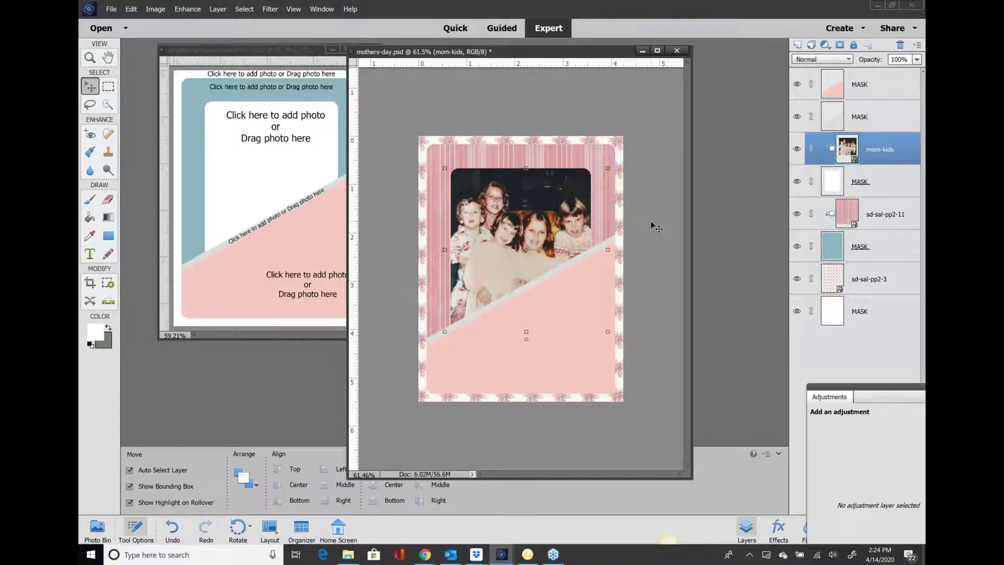
Select the grey diagonal strip MASK layer and toggle its visibility to check which card area it covers
left_click(864, 125)
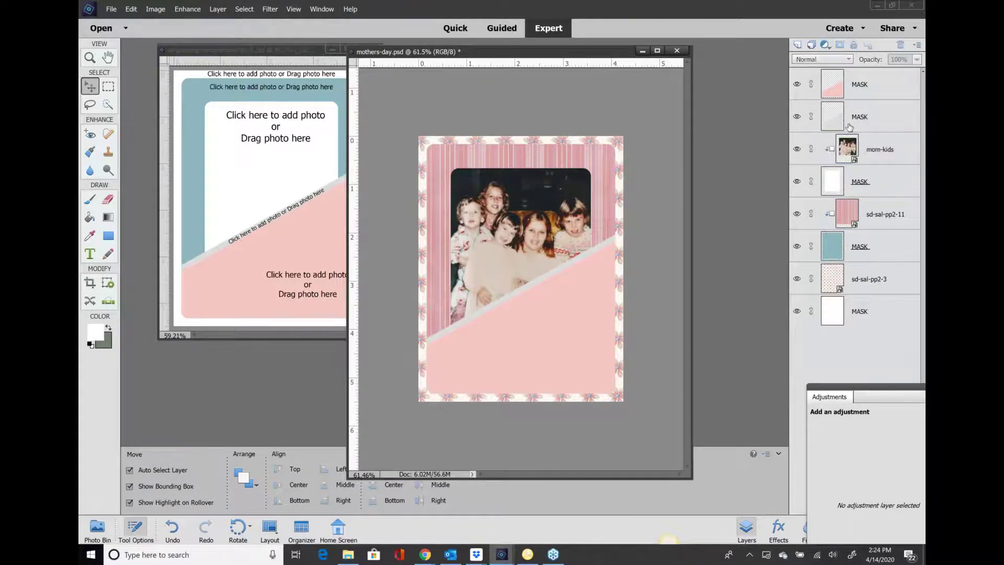
left_click(797, 118)
left_click(797, 117)
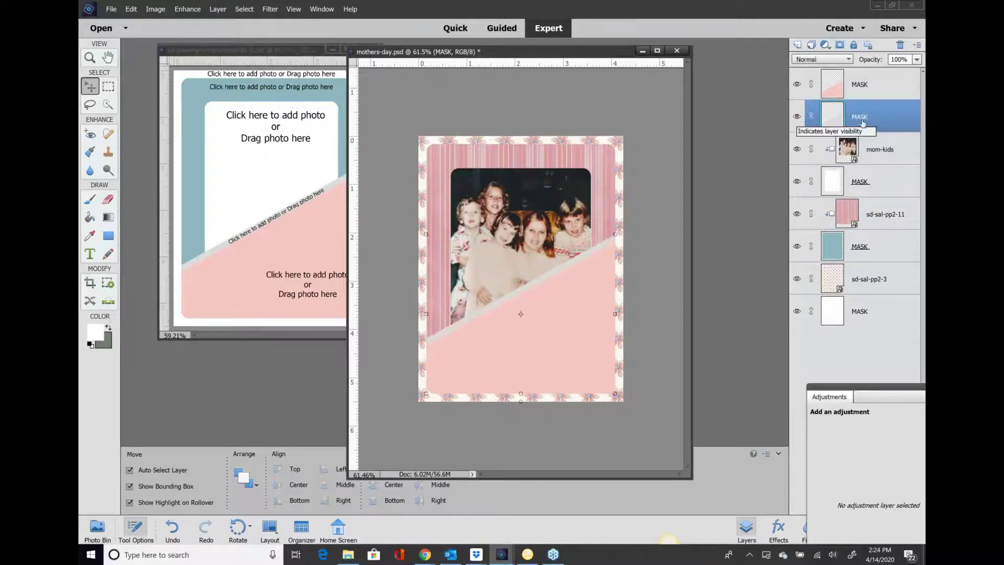
Place the vrobinson-AlmostSpring_p1 paper directly above the diagonal strip MASK layer and clip it to that mask
left_click(110, 9)
left_click(125, 140)
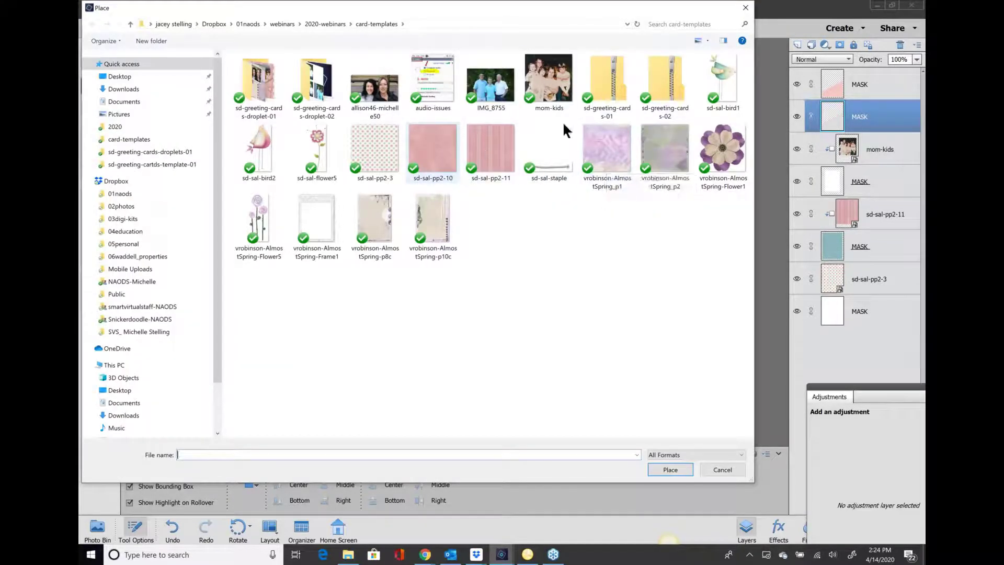
left_click(605, 157)
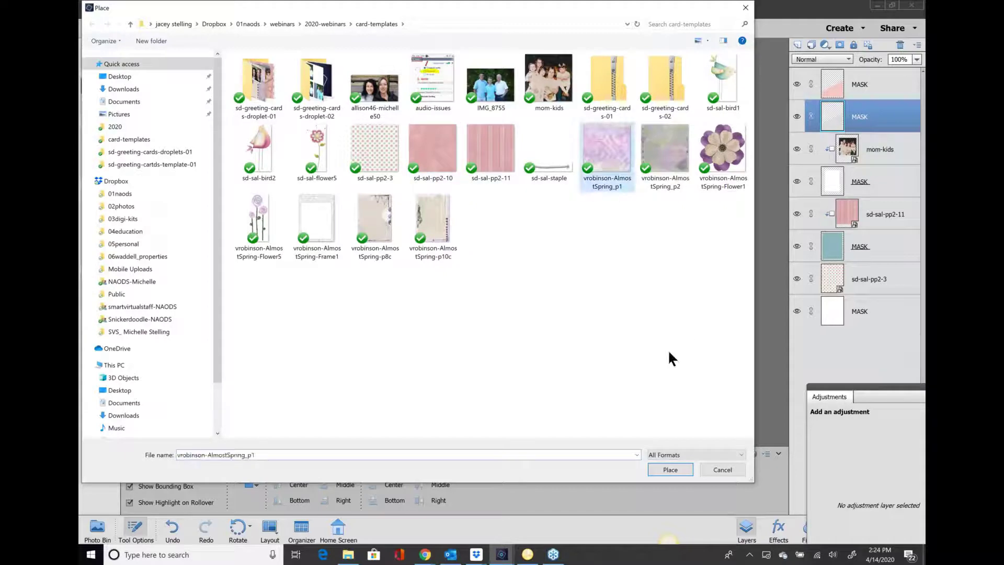
left_click(655, 467)
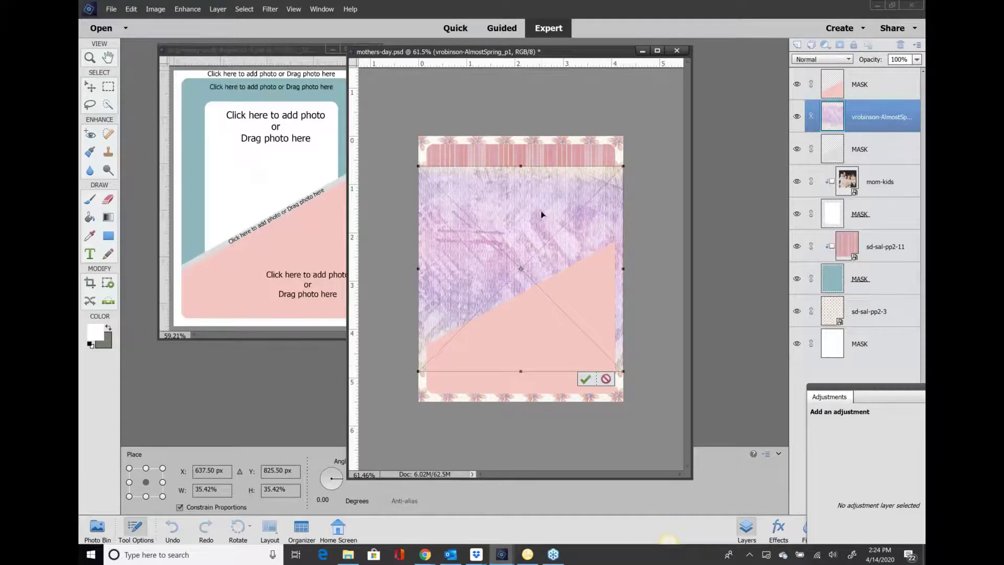
key("Return")
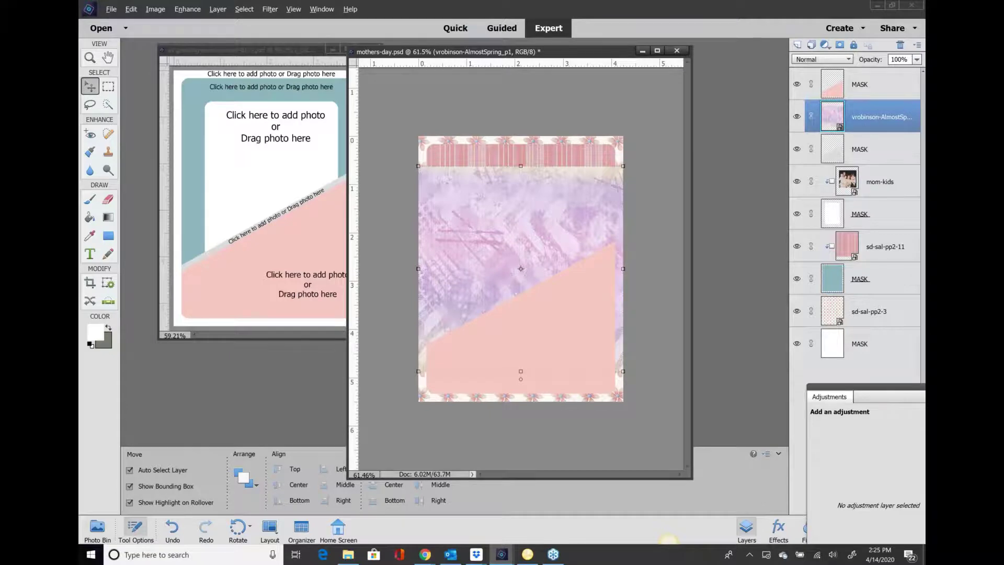
key("ctrl+g")
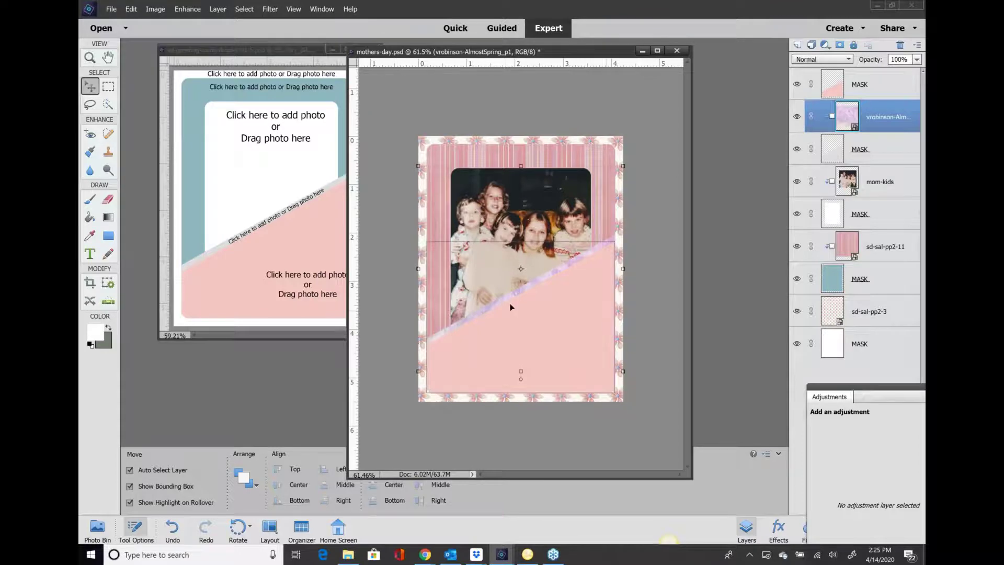
Add a Hue/Saturation adjustment layer above the purple strip paper and turn on Colorize
scroll(504, 303, "up", 8)
scroll(558, 311, "up", 2)
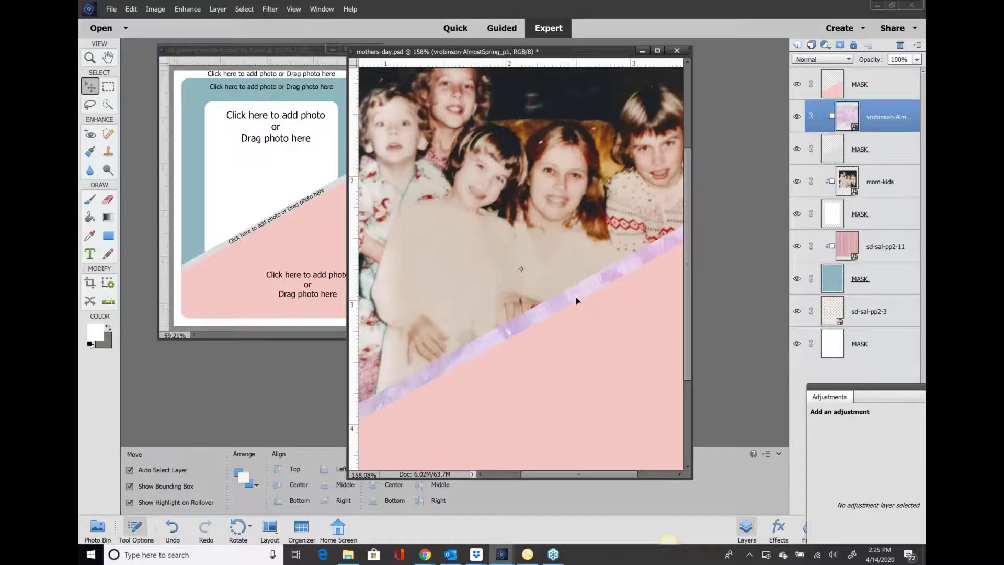
scroll(576, 298, "down", 3)
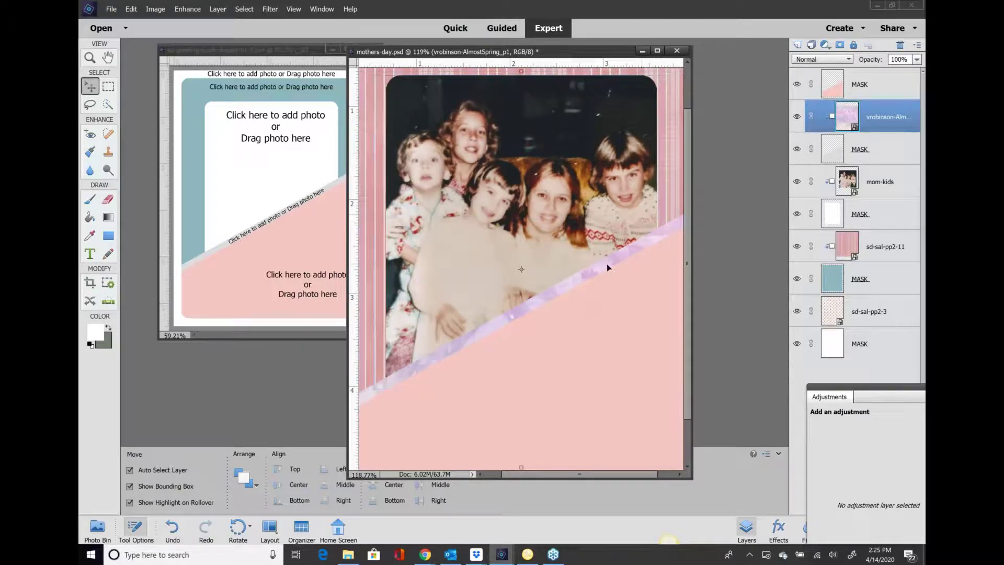
left_click(825, 45)
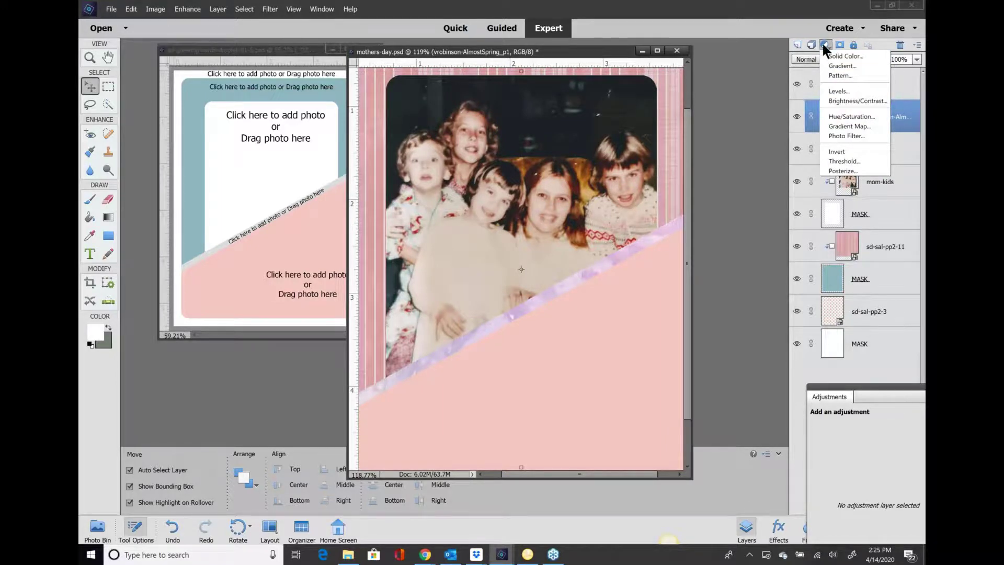
left_click(832, 120)
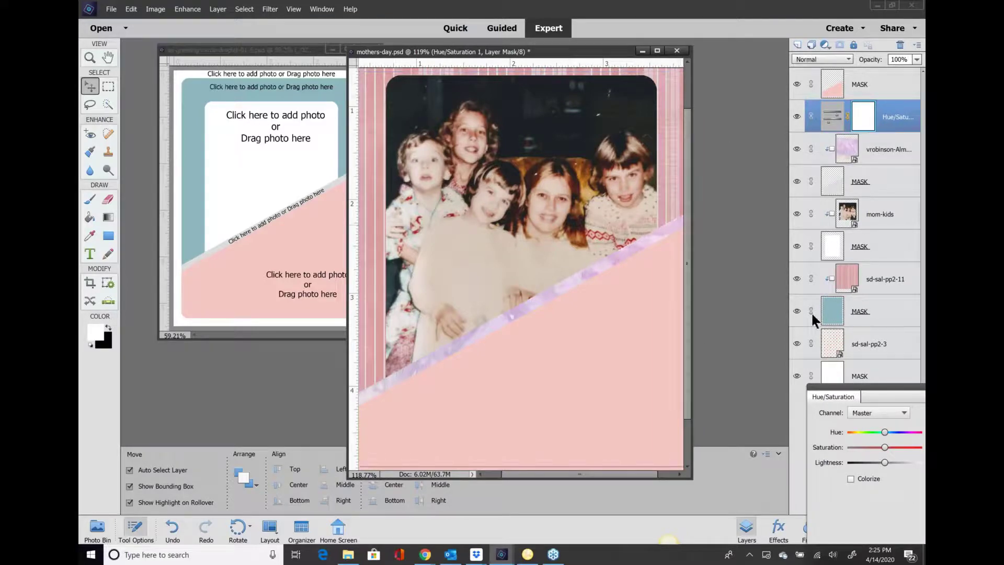
left_click_drag(810, 387, 651, 99)
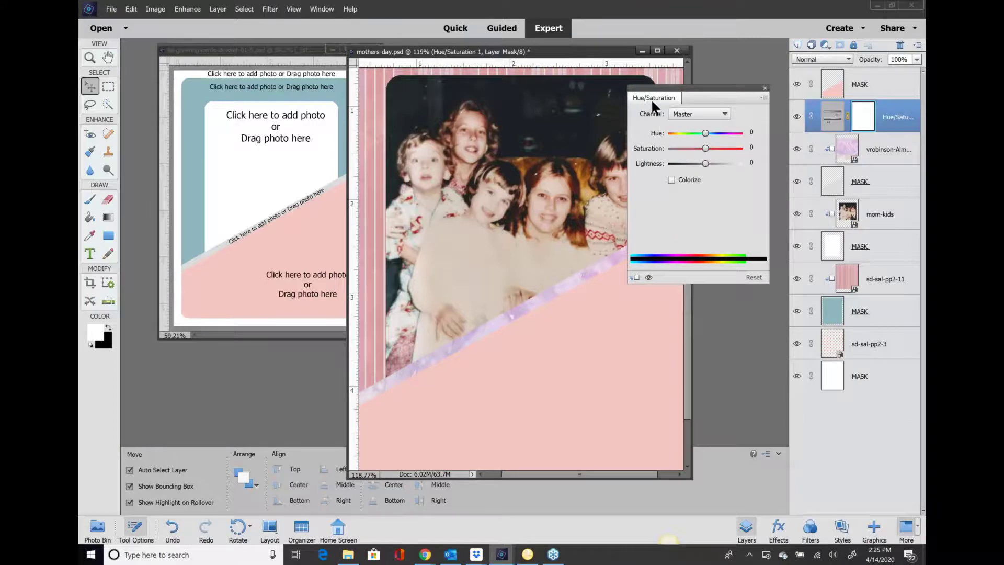
left_click(671, 179)
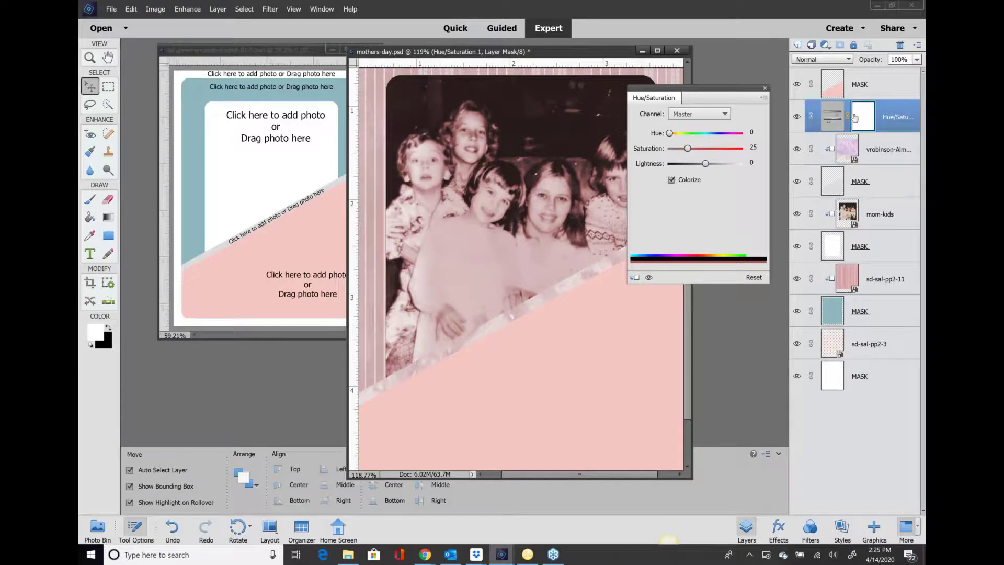
Clip the Hue/Saturation adjustment layer to the purple strip paper so it recolors only the diagonal strip
left_click(894, 111)
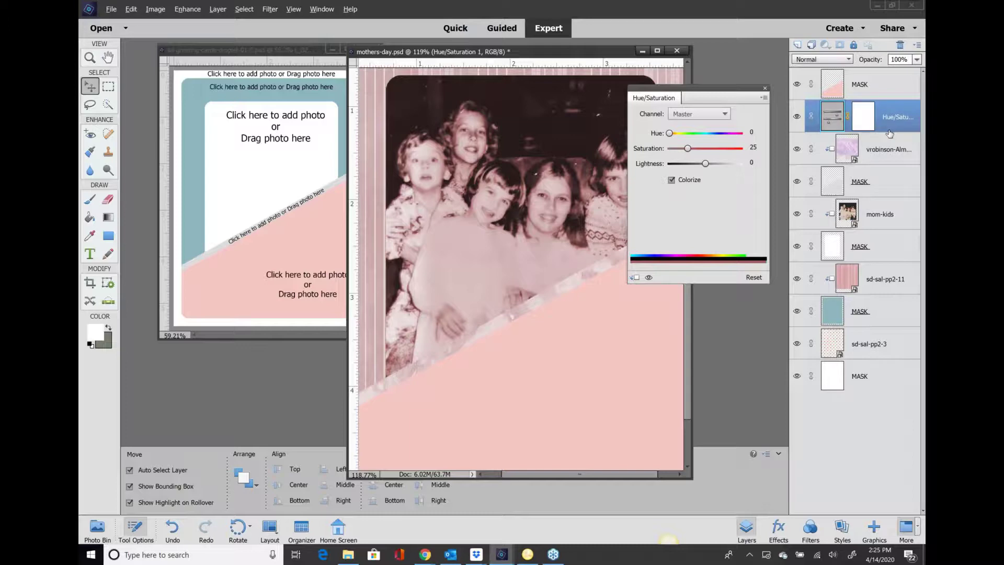
left_click(889, 132, "alt")
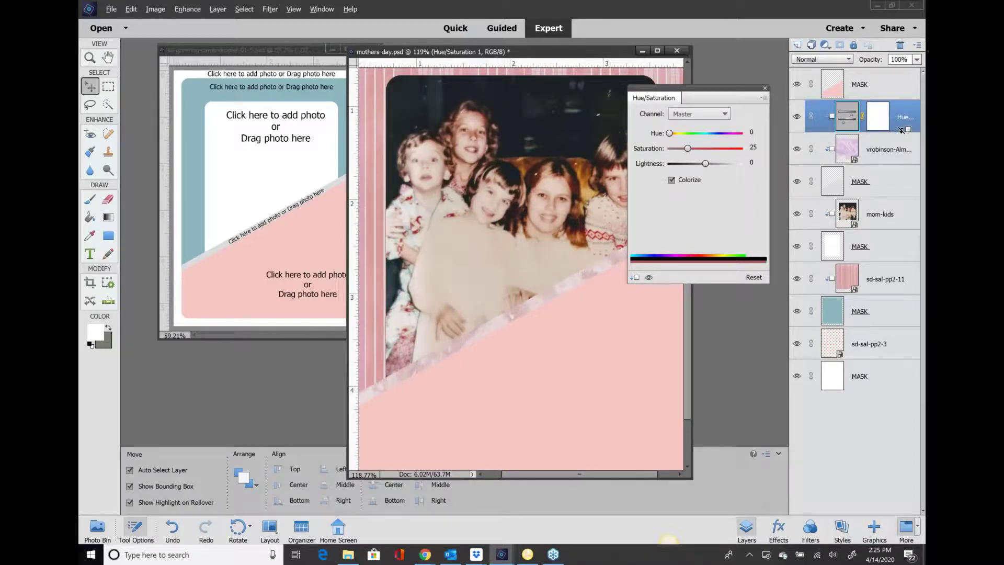
key("alt")
Set the strip's Hue/Saturation adjustment to saturation 20 and lightness -20, keeping hue at 0
left_click_drag(688, 149, 699, 163)
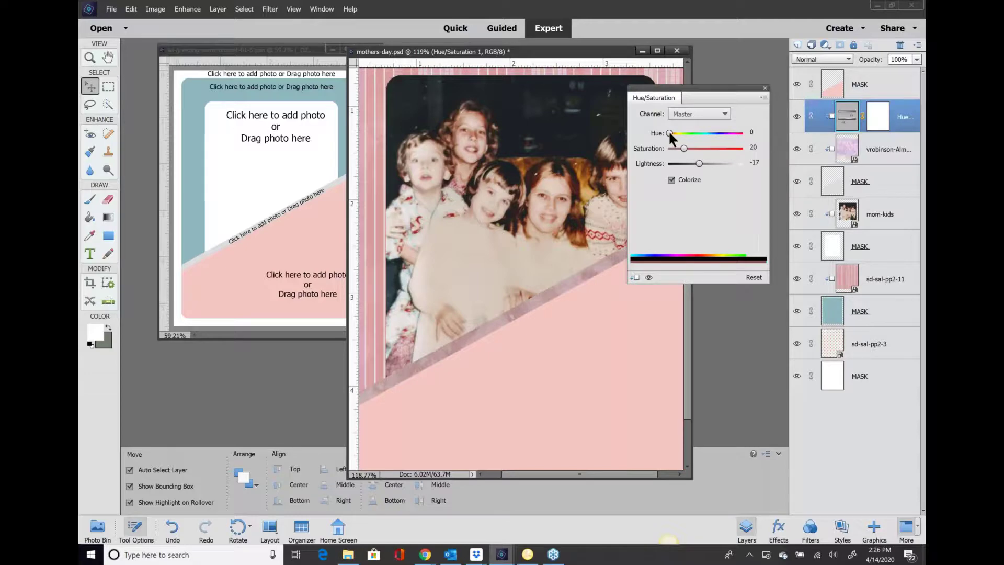
left_click_drag(670, 133, 652, 138)
left_click_drag(699, 162, 698, 163)
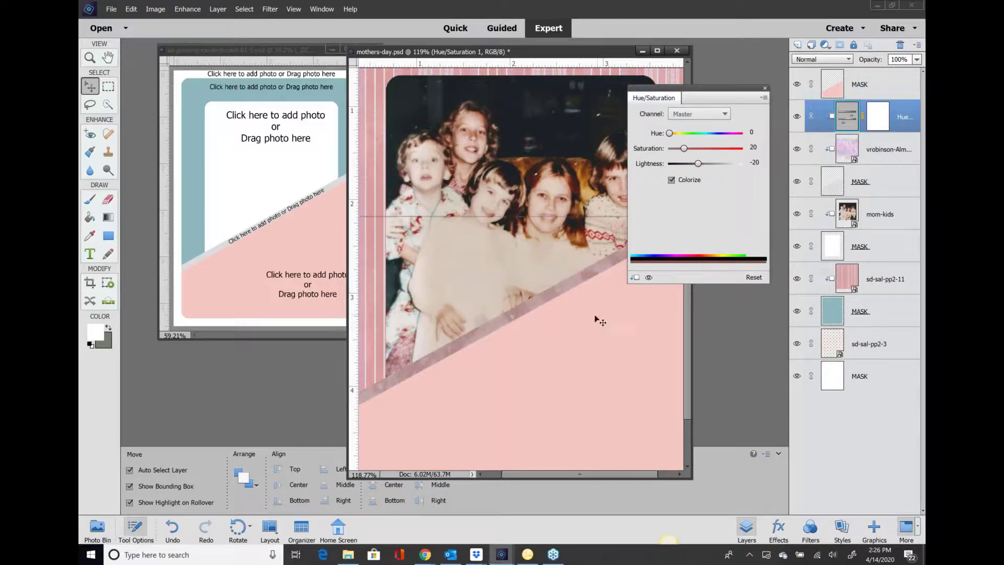
scroll(554, 321, "down", 5)
scroll(542, 314, "up", 4)
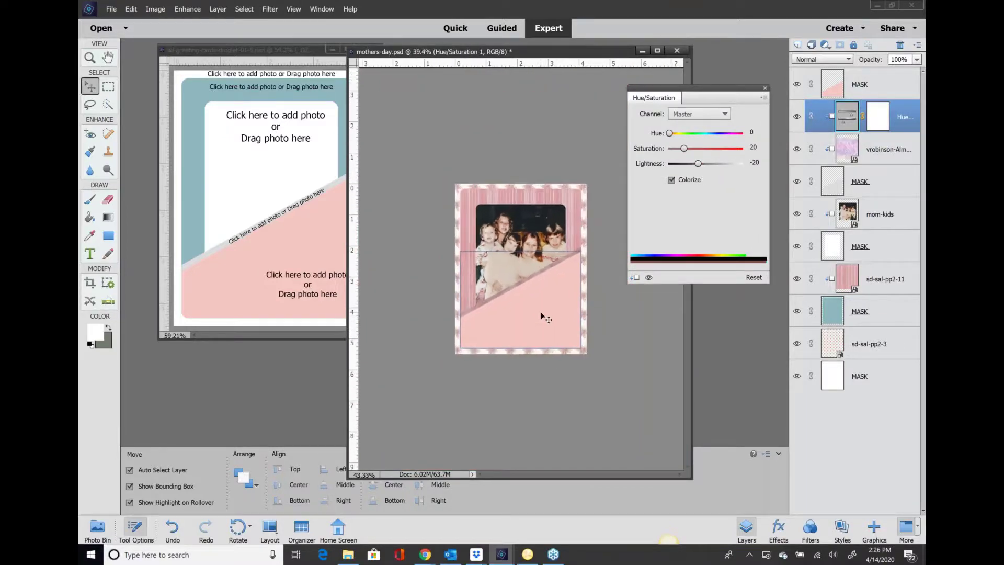
scroll(541, 313, "up", 2)
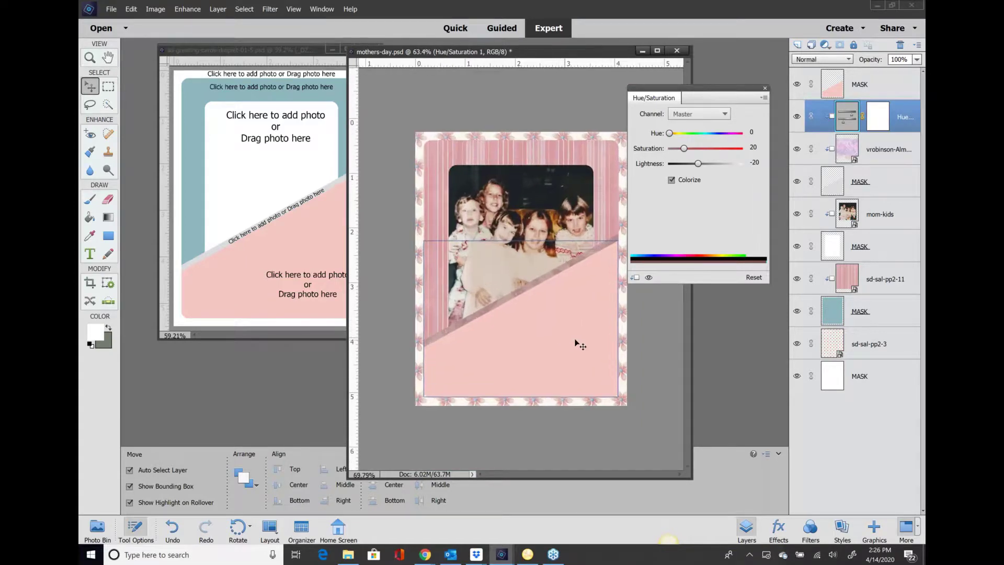
Place the sd-sal-pp2-10 dotted paper from the card-templates folder directly above the pink triangular MASK layer
left_click(880, 89)
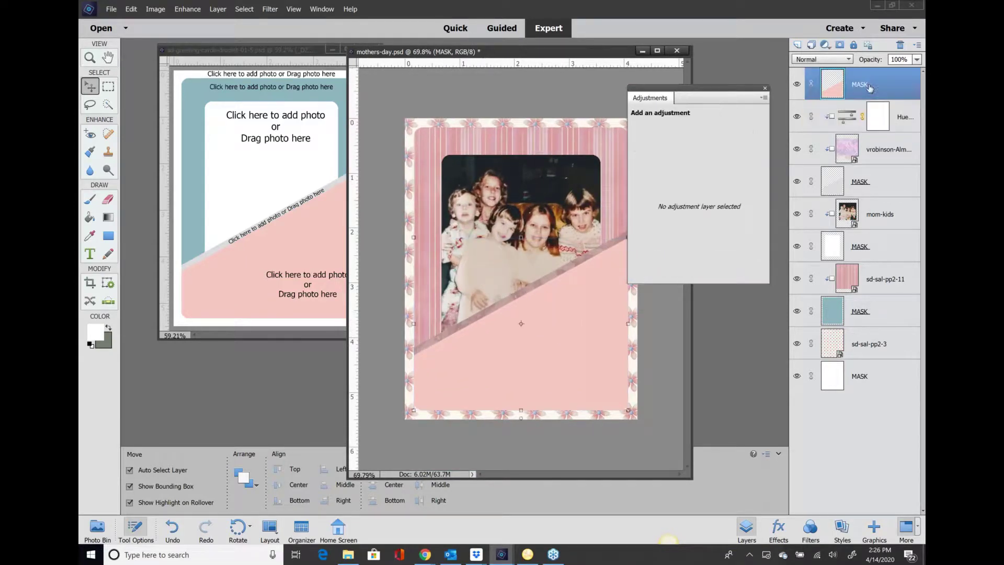
left_click(111, 9)
left_click(119, 143)
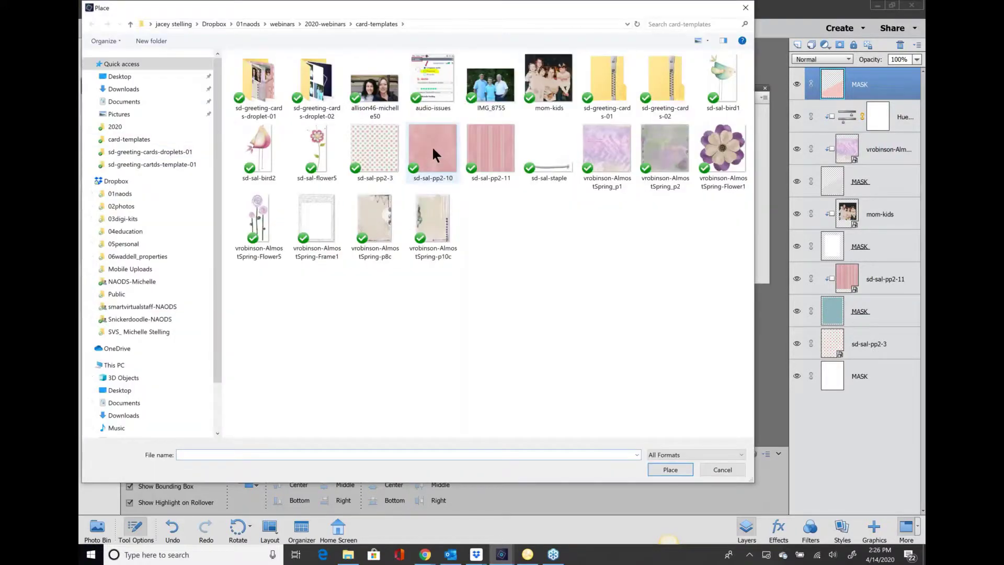
left_click(433, 153)
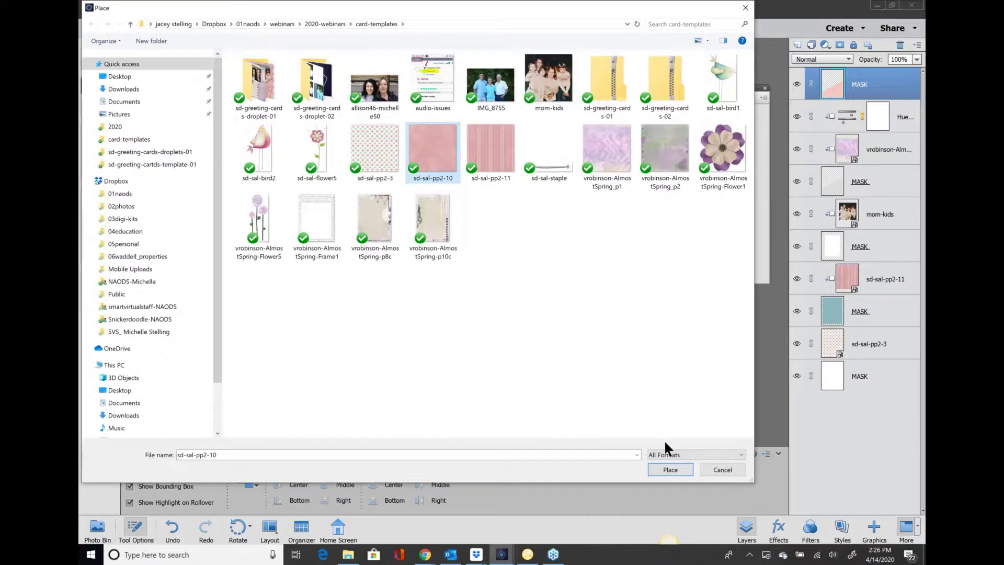
left_click(670, 470)
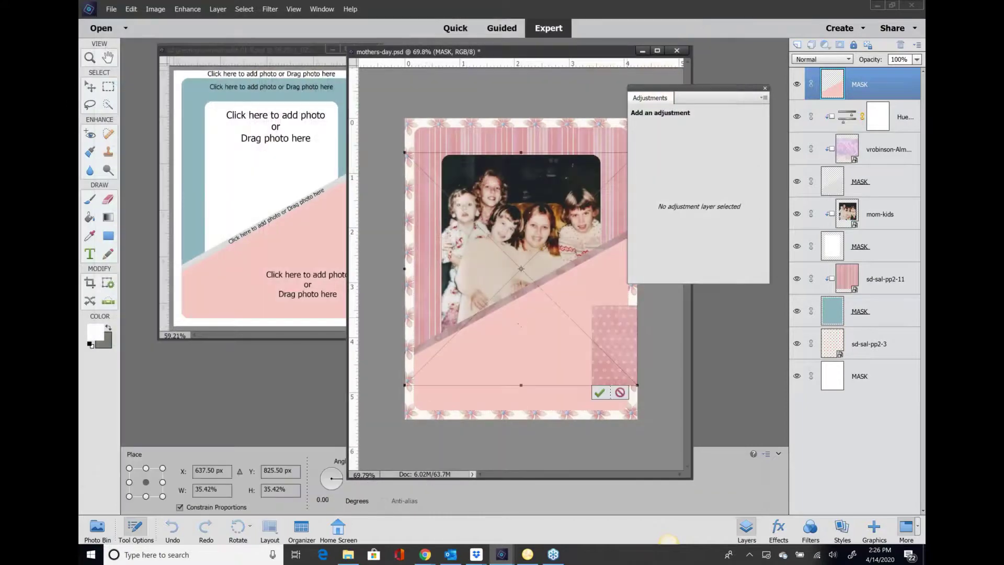
Move the dotted paper down over the card's lower section, commit it, and clip it to the pink MASK layer
left_click_drag(560, 334, 568, 380)
left_click(600, 437)
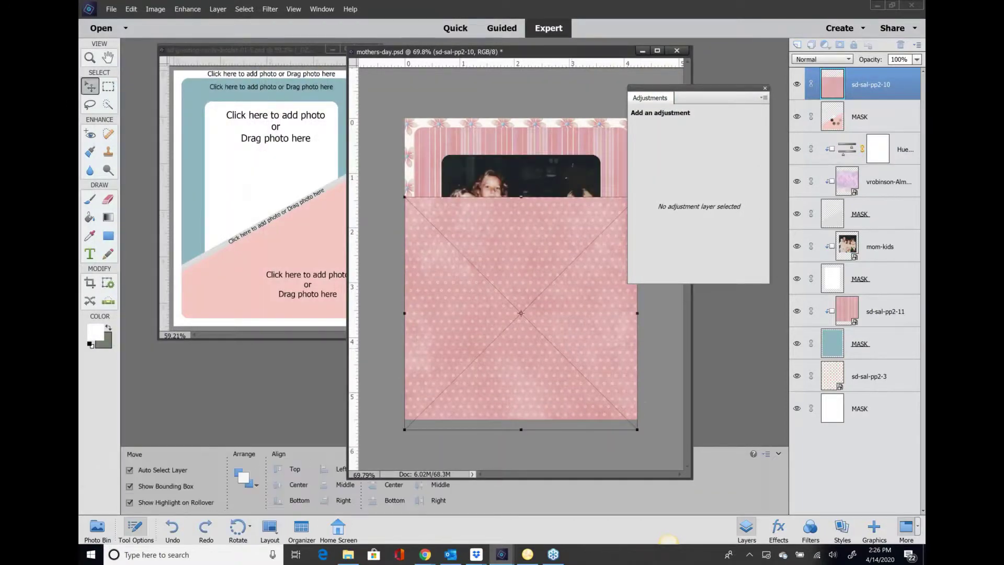
right_click(881, 94)
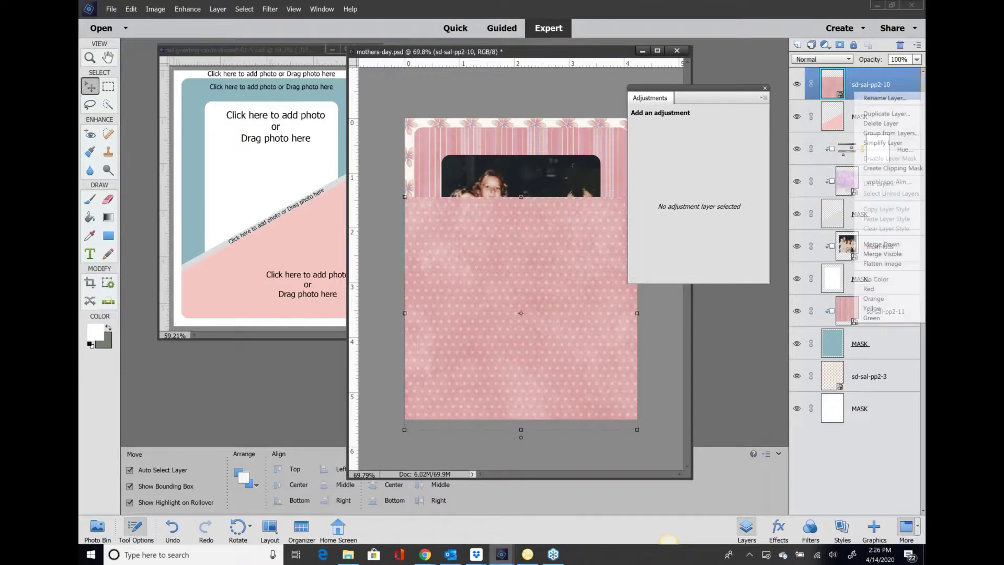
left_click(865, 170)
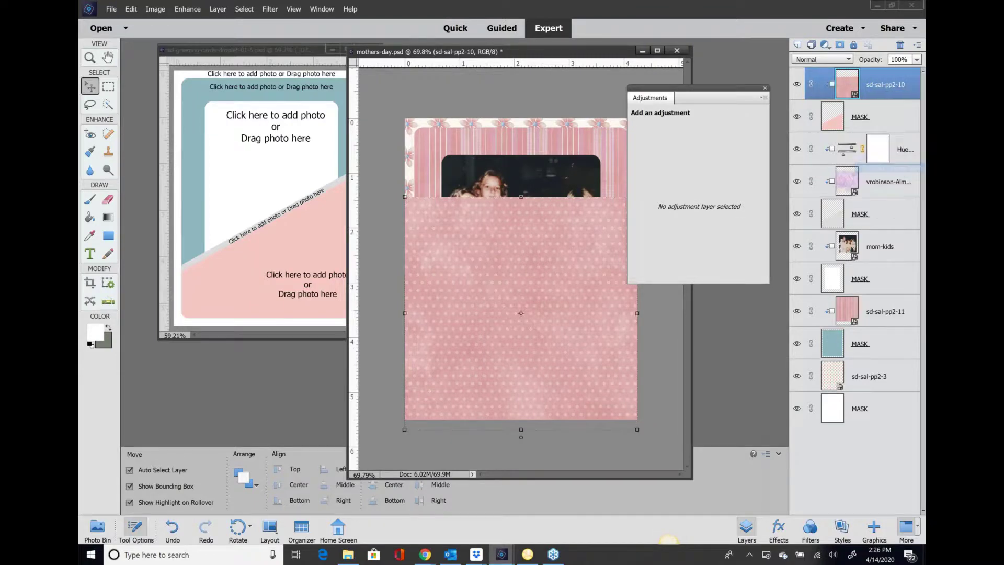
left_click(668, 345)
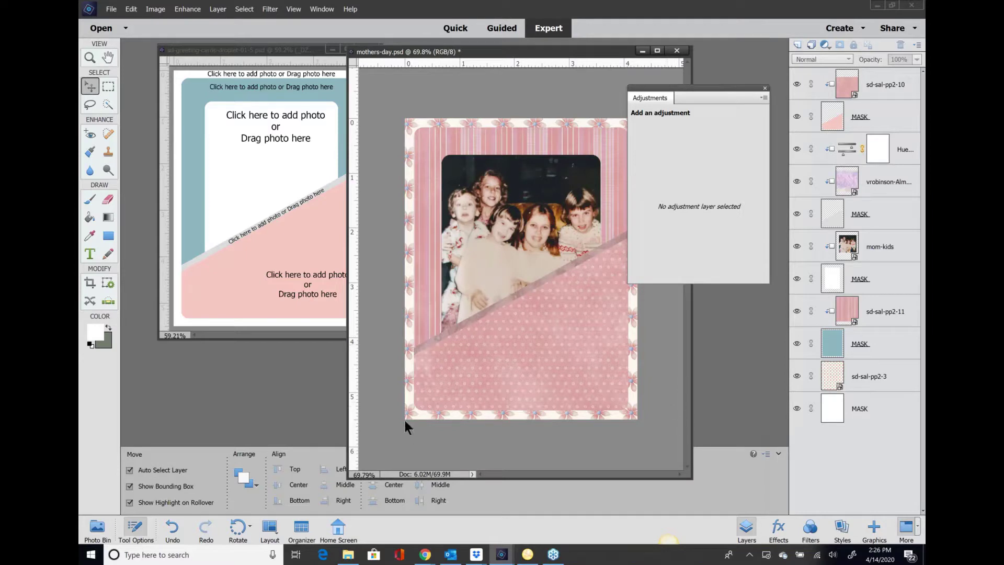
left_click(290, 189)
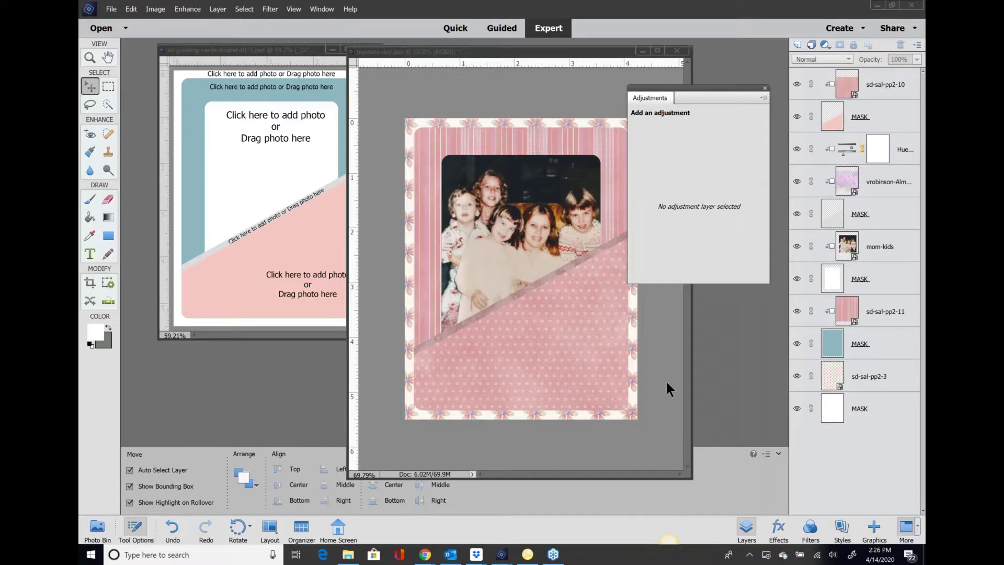
Place the sd-sal-flower5 embellishment directly above the sd-sal-pp2-10 paper layer
left_click(873, 84)
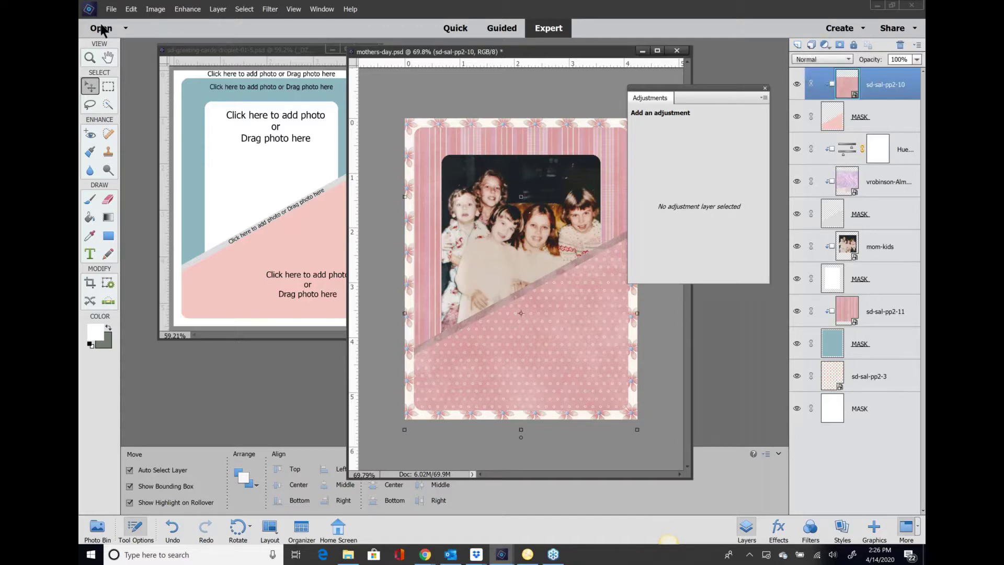
left_click(112, 9)
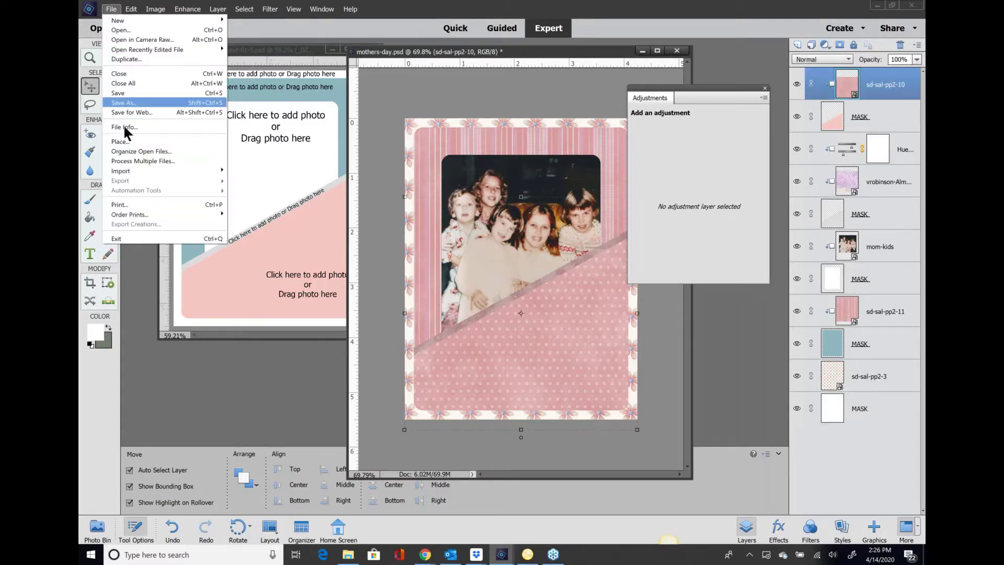
left_click(125, 140)
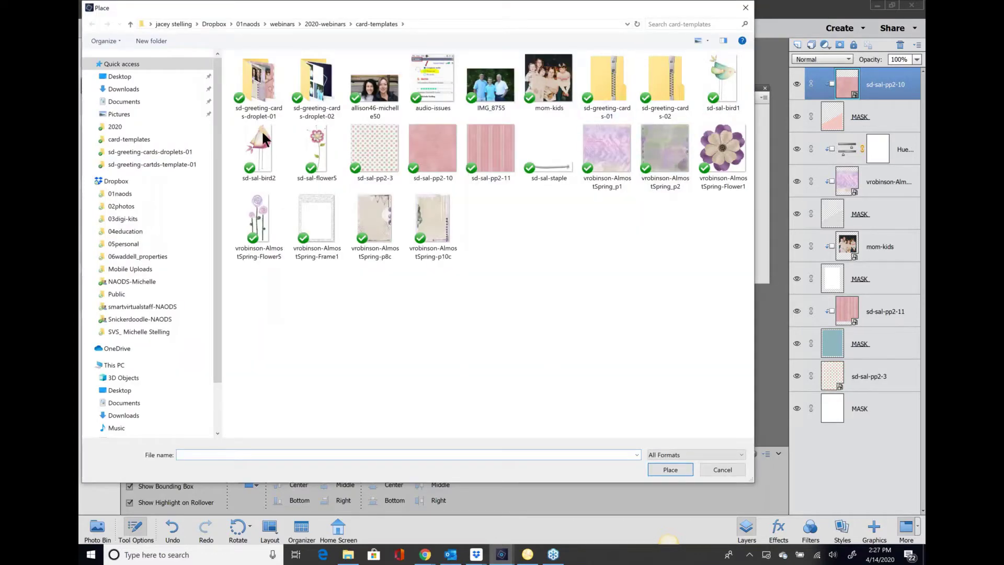
left_click(317, 149)
left_click(681, 467)
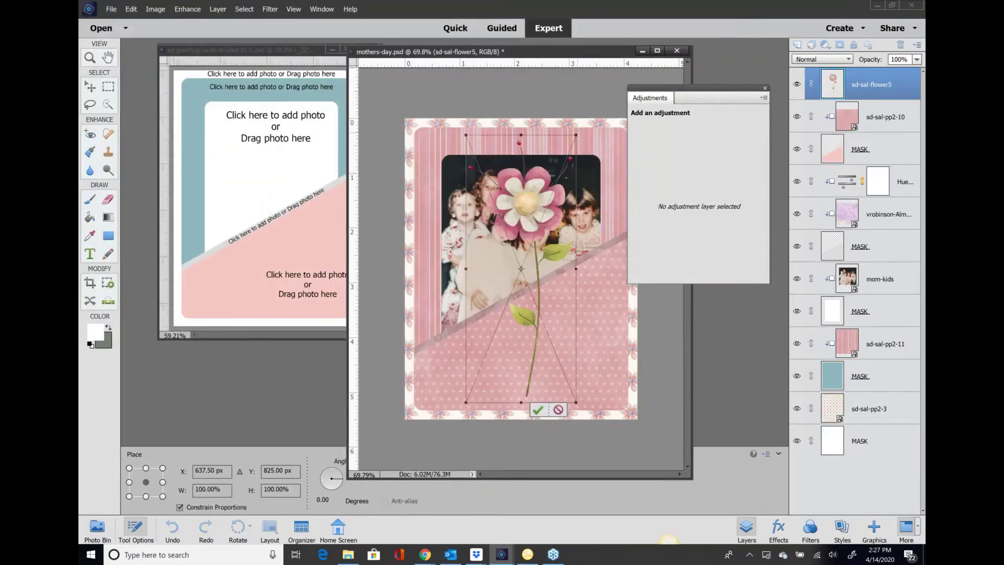
Shrink the flower to less than half its size, position it in the card's lower right corner, and commit it
left_click_drag(576, 135, 568, 275)
left_click(580, 404)
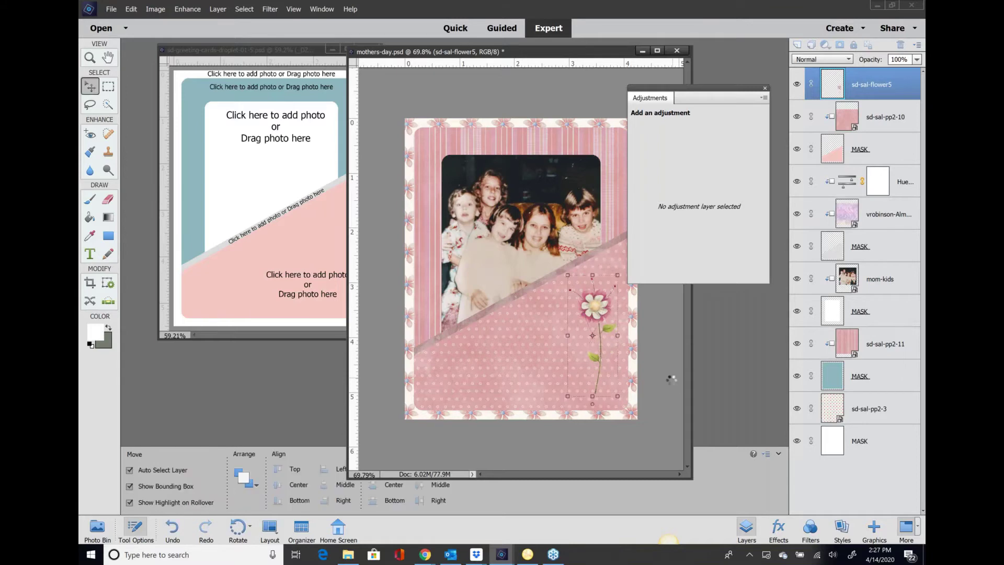
left_click(475, 377)
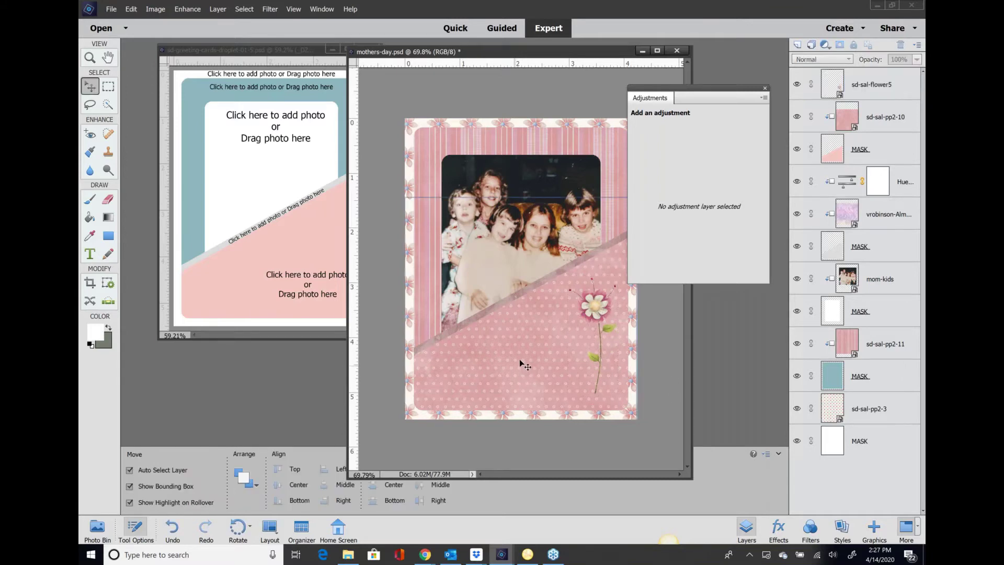